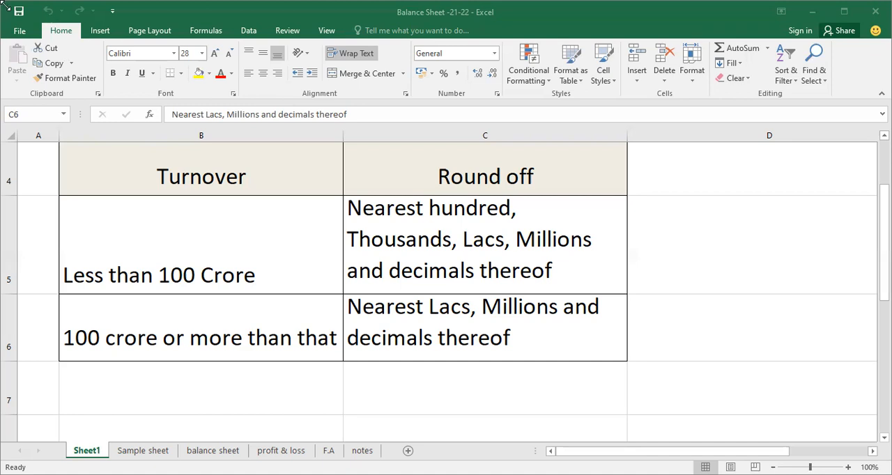
# Step: Examine the turnover-based round-off rules for below and above 100 crore in Sheet1, and open the balance sheet worksheet
pyautogui.click(155, 246)
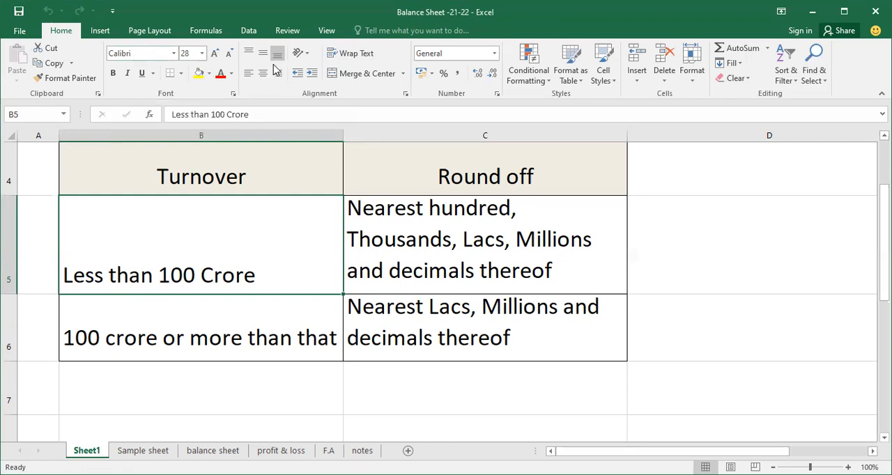
pyautogui.click(418, 223)
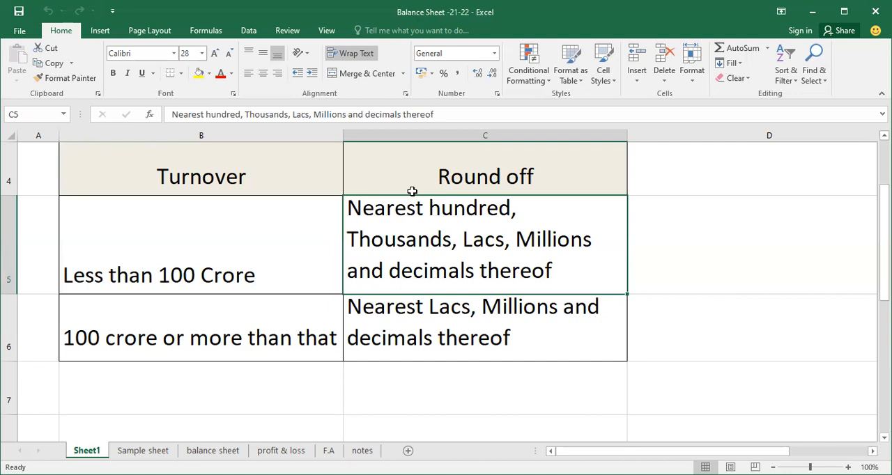
pyautogui.click(138, 331)
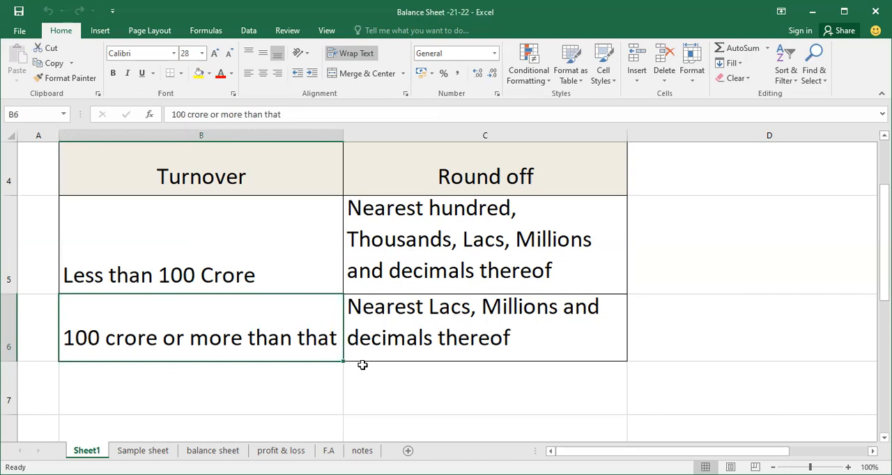
pyautogui.scroll(-1, 67, 159)
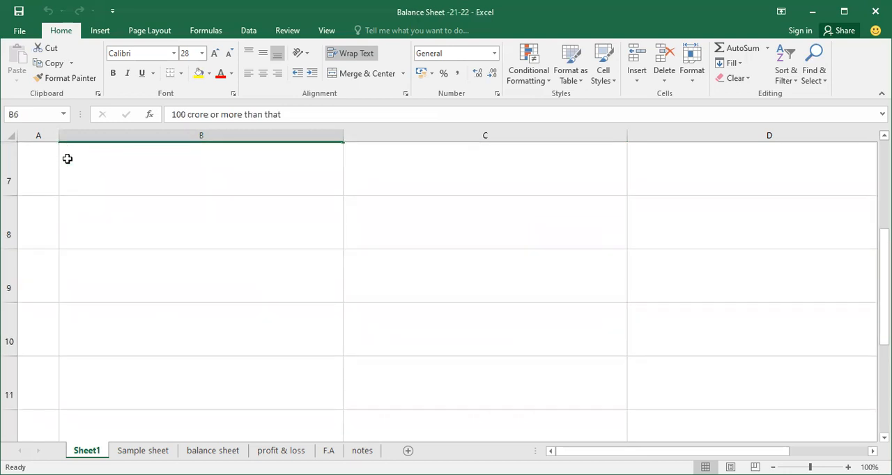
pyautogui.scroll(2, 84, 163)
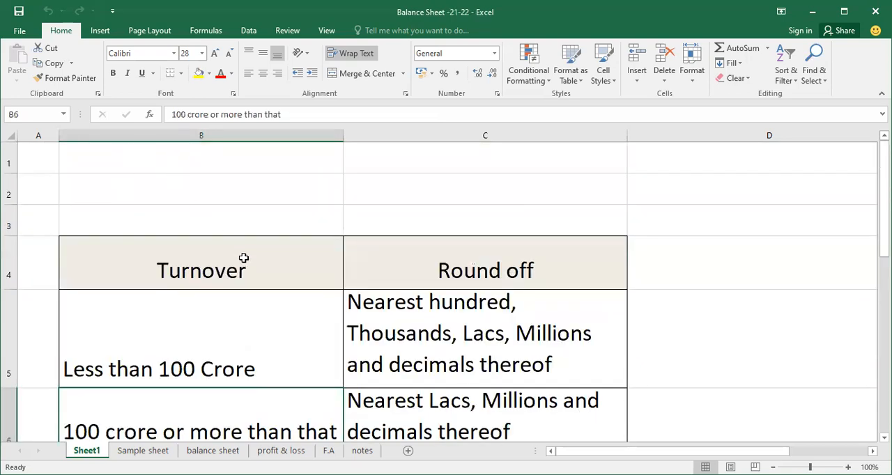
pyautogui.scroll(-1, 245, 264)
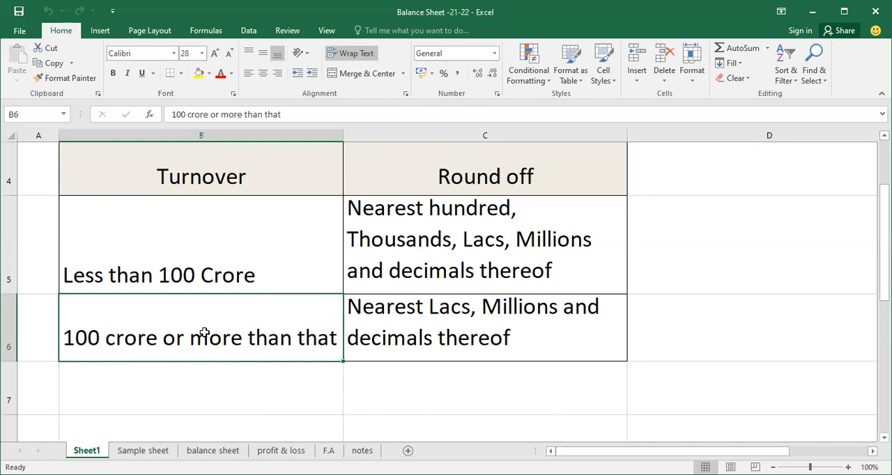
pyautogui.click(213, 451)
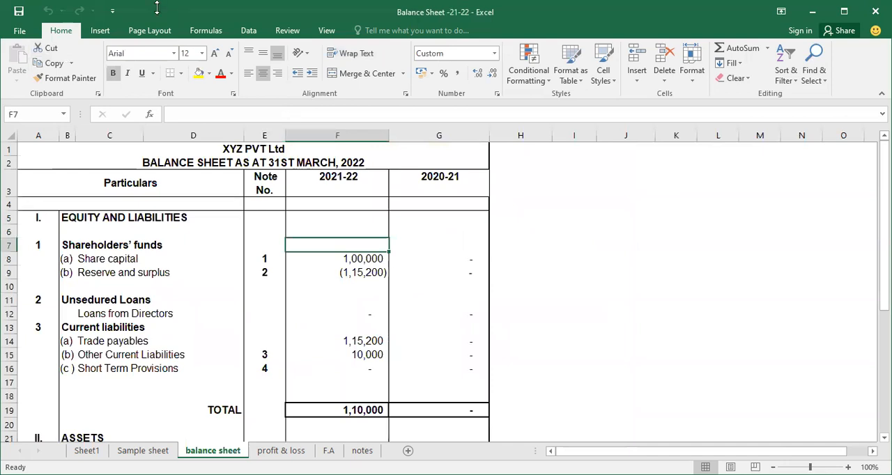
# Step: Divide the 2021-22 share capital formula in F8 by 1000, undoing and redoing the edit to compare
pyautogui.click(334, 262)
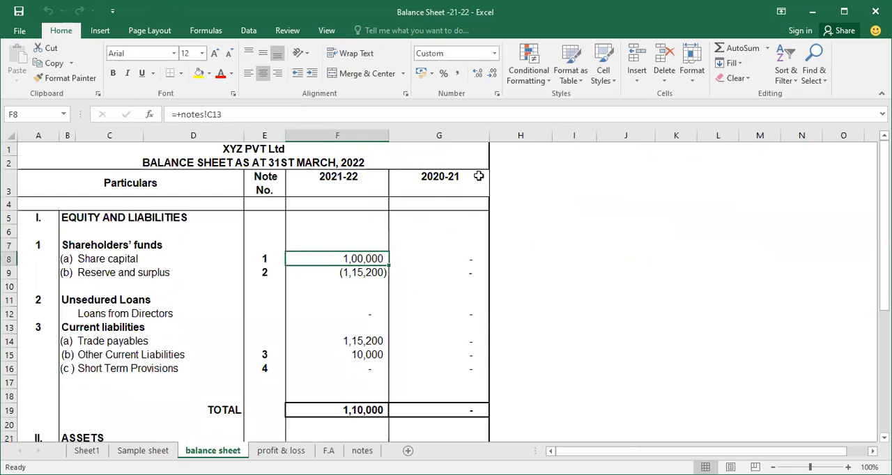
pyautogui.press('F2')
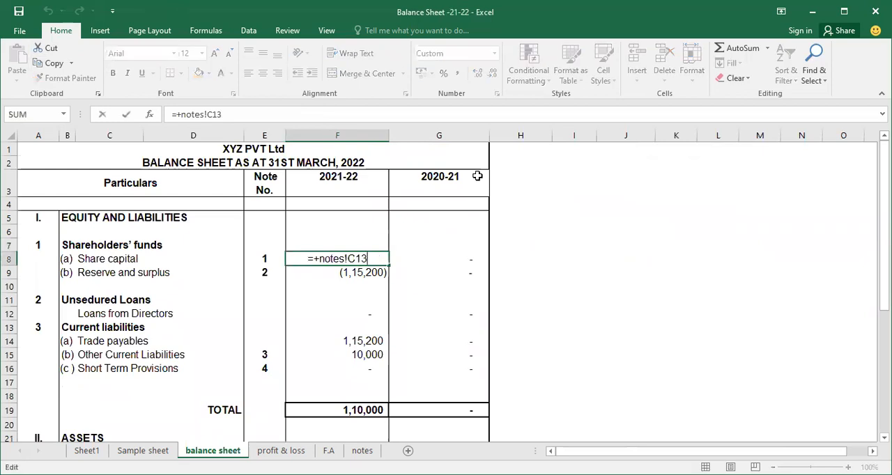
pyautogui.write('/')
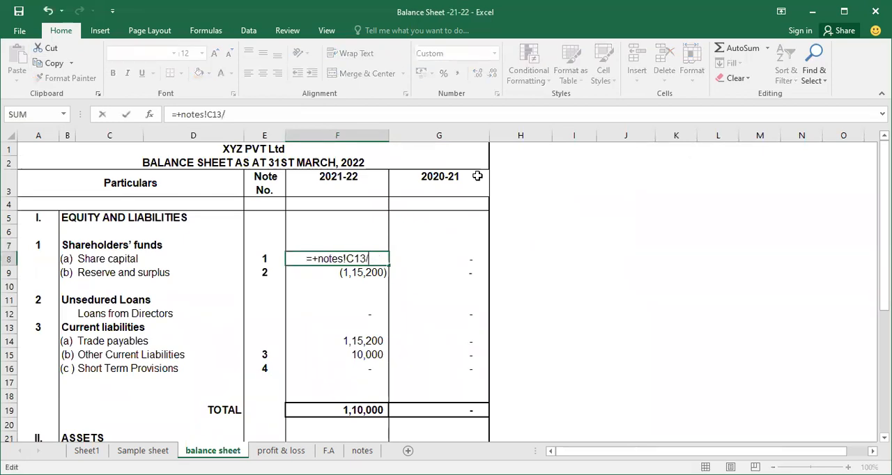
pyautogui.write('1000')
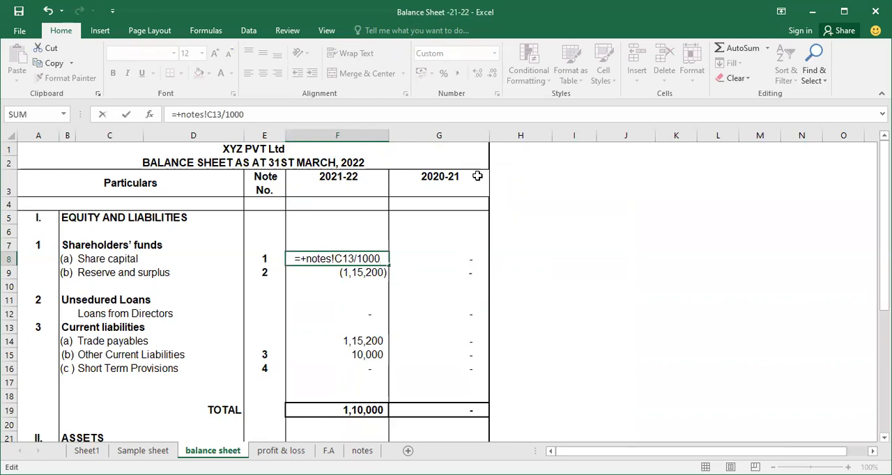
pyautogui.press('Return')
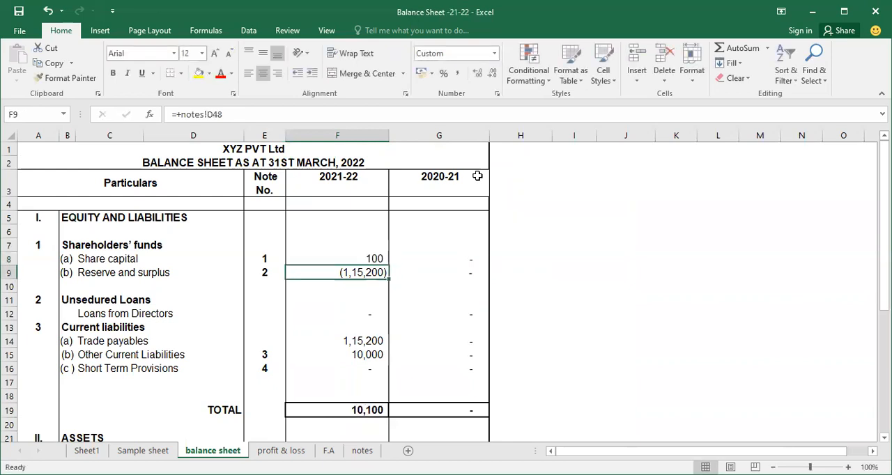
pyautogui.press('Up')
pyautogui.hotkey('ctrl', 'z')
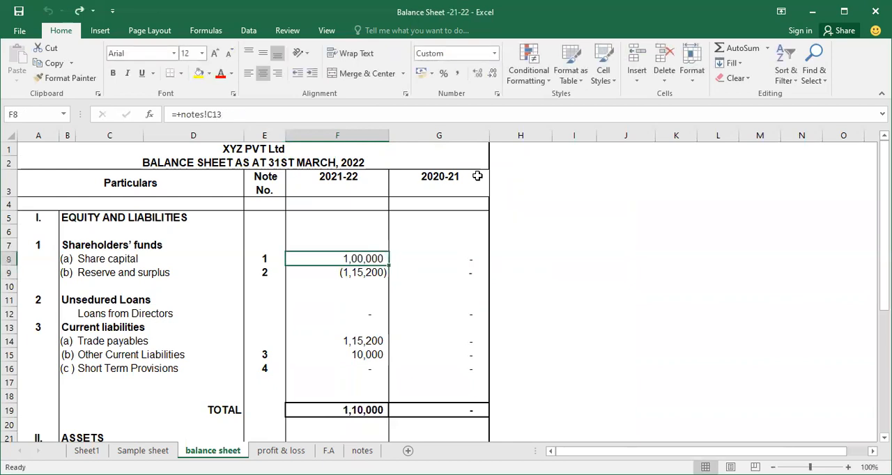
pyautogui.hotkey('ctrl', 'y')
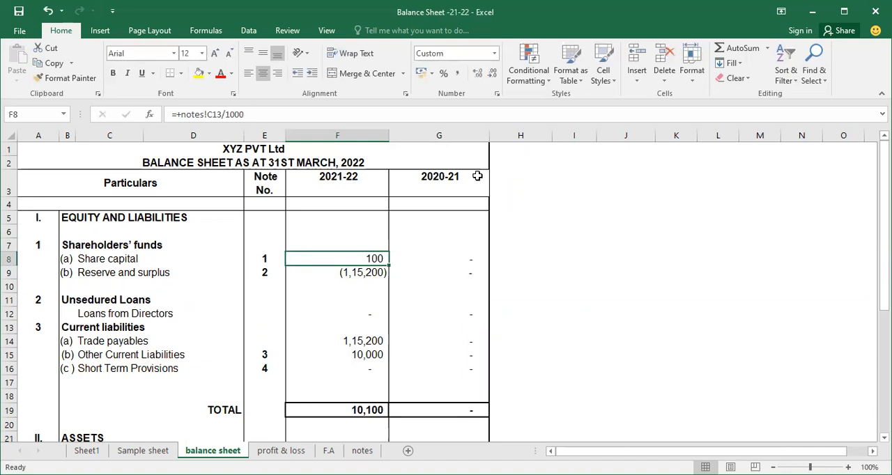
# Step: Divide the 2021-22 reserve and surplus formula in F9 by 1000
pyautogui.press('Down')
pyautogui.press('F2')
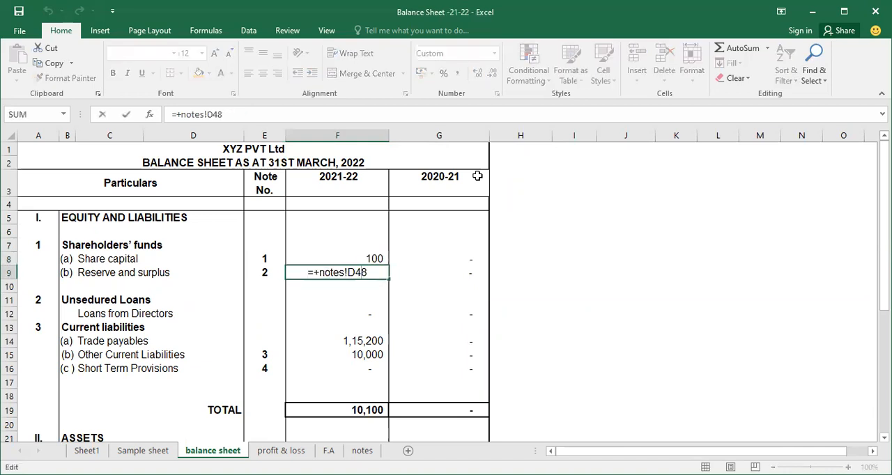
pyautogui.write('/100')
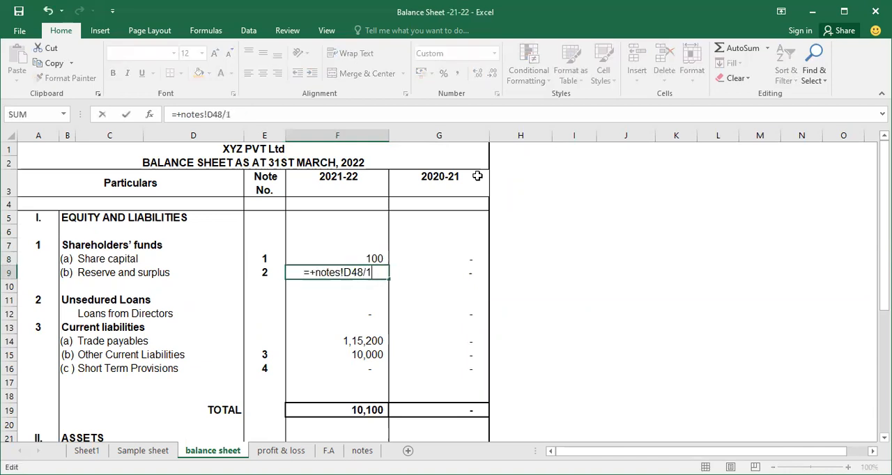
pyautogui.press('Return')
# Step: Divide the 2021-22 trade payables and other current liabilities formulas in F14 and F15 by 1000
pyautogui.press('Down')
pyautogui.press('Down')
pyautogui.press('Down')
pyautogui.press('Down')
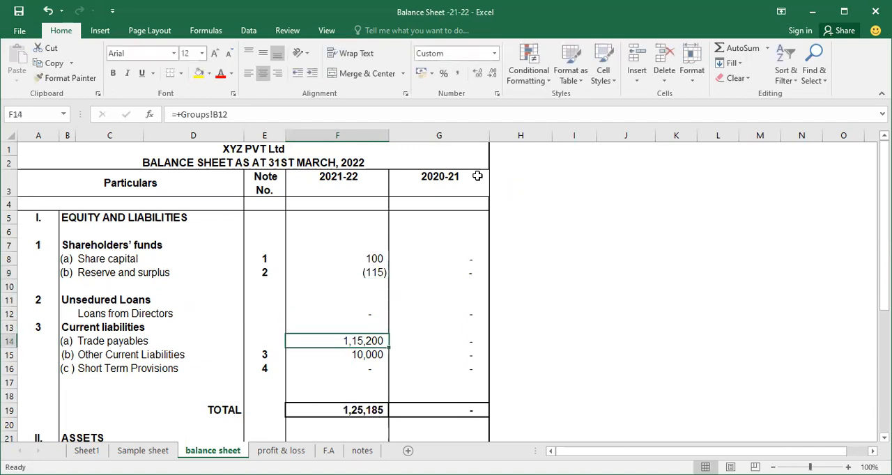
pyautogui.press('F2')
pyautogui.write('/1000')
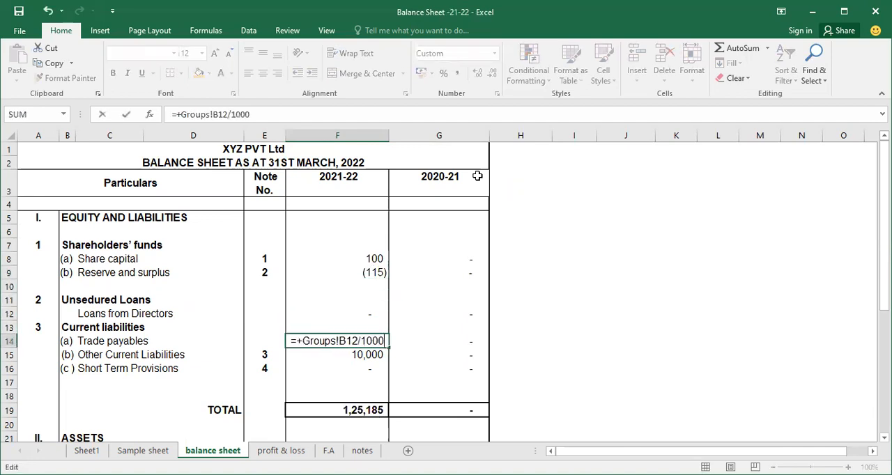
pyautogui.press('Return')
pyautogui.press('F2')
pyautogui.write('/1000')
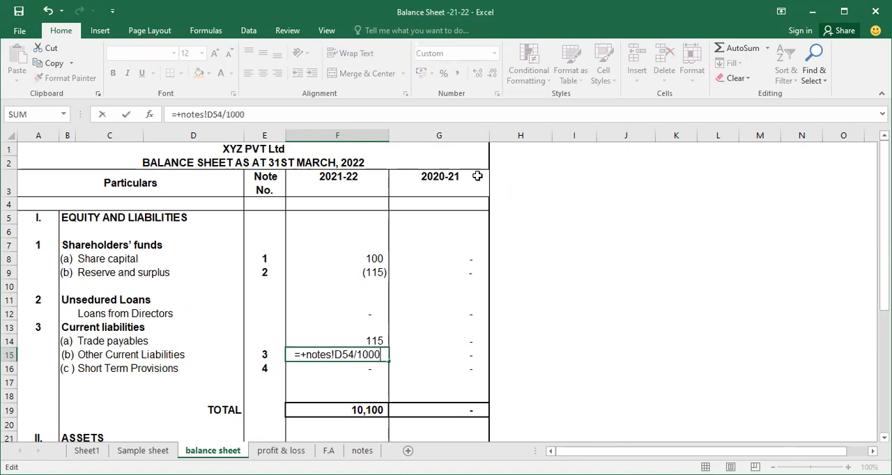
pyautogui.press('Return')
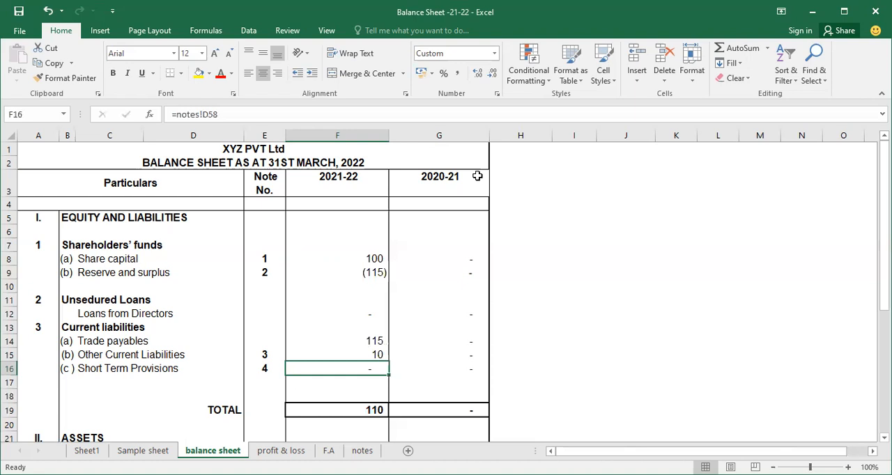
pyautogui.press('Up')
pyautogui.press('Up')
pyautogui.press('Up')
pyautogui.press('Up')
pyautogui.press('Up')
pyautogui.press('Up')
pyautogui.press('Up')
pyautogui.press('Up')
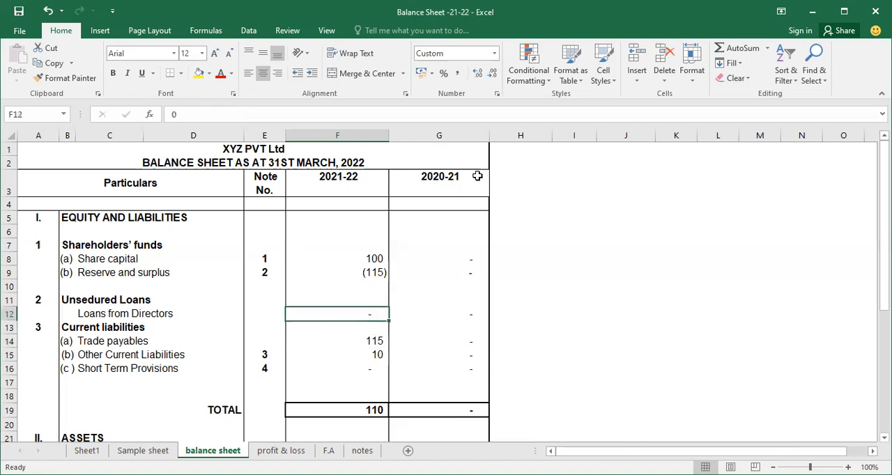
pyautogui.press('Down')
pyautogui.press('Down')
pyautogui.press('Down')
pyautogui.press('Down')
pyautogui.press('Down')
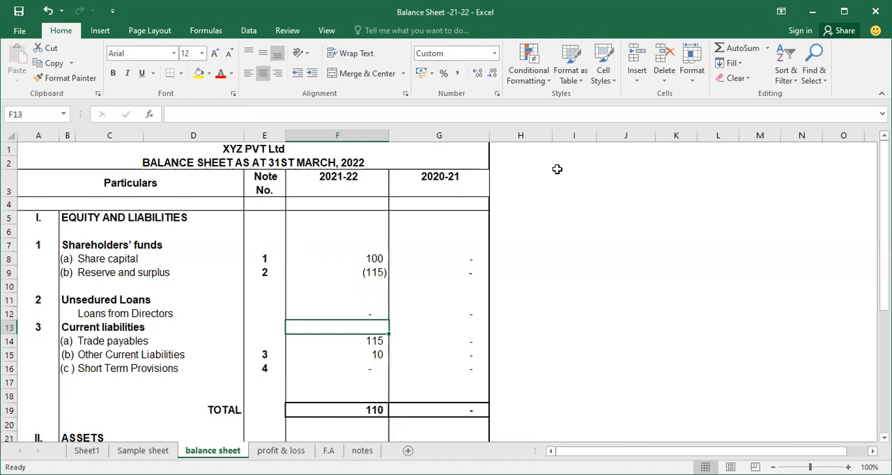
# Step: Enter 1000 as a helper divisor in the empty cell J2 beside the balance sheet
pyautogui.click(621, 163)
pyautogui.write('1000')
pyautogui.press('Return')
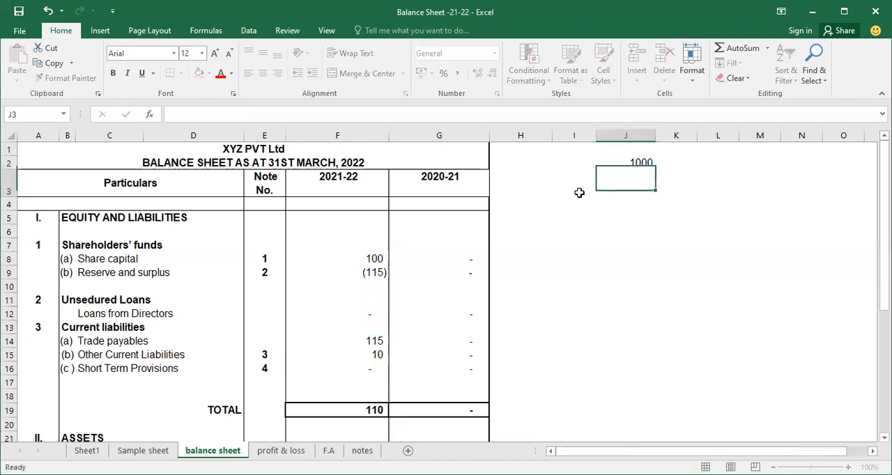
# Step: Replace the constant divisor in the share capital formula in F8 with a reference to cell J2
pyautogui.press('Left')
pyautogui.press('Left')
pyautogui.press('Left')
pyautogui.press('Left')
pyautogui.press('Left')
pyautogui.press('Left')
pyautogui.press('Down')
pyautogui.press('Down')
pyautogui.press('Down')
pyautogui.press('Down')
pyautogui.press('Down')
pyautogui.press('Right')
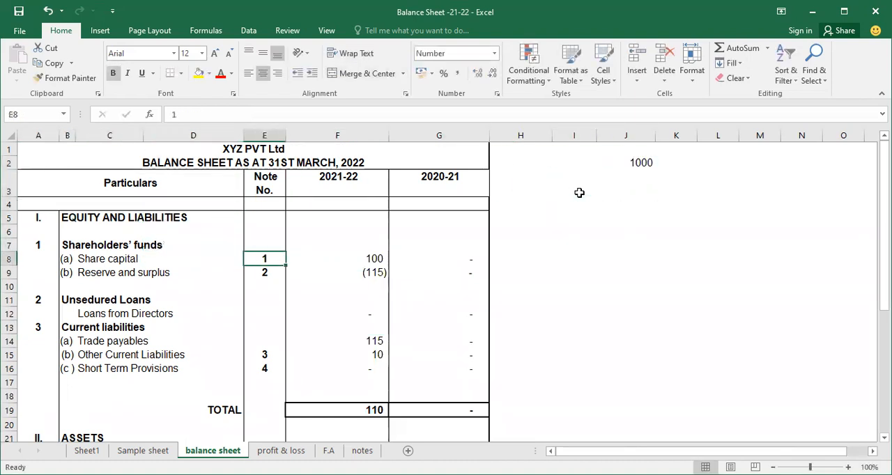
pyautogui.press('Right')
pyautogui.press('F2')
pyautogui.press('BackSpace')
pyautogui.press('BackSpace')
pyautogui.press('BackSpace')
pyautogui.press('BackSpace')
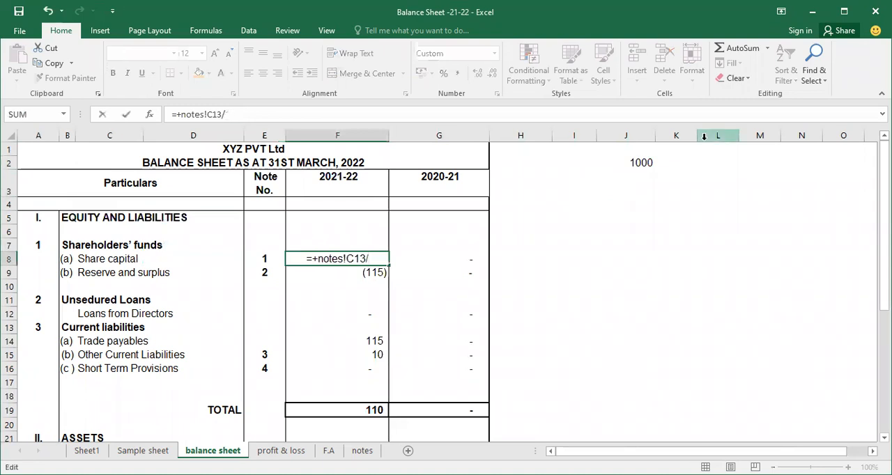
pyautogui.click(644, 161)
pyautogui.press('Return')
pyautogui.press('Down')
# Step: Enter 1000 in cell I20 and divide the cash and cash equivalents formula in F30 by that cell
pyautogui.scroll(-4, 544, 204)
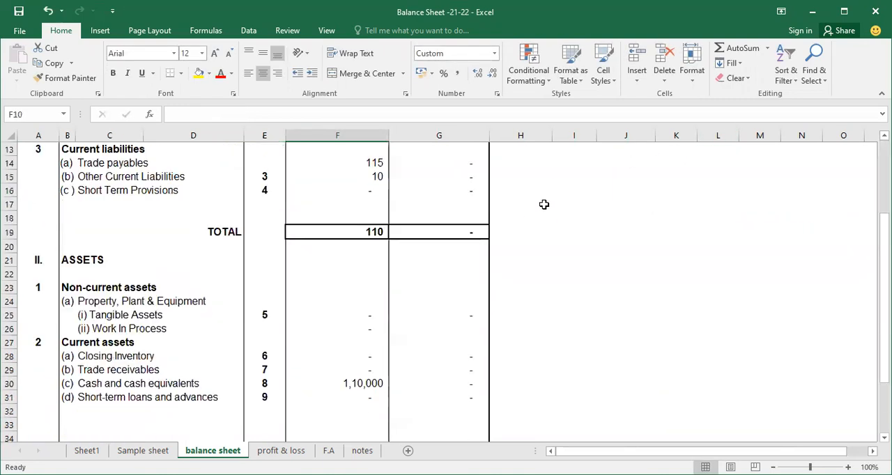
pyautogui.click(583, 247)
pyautogui.write('1000')
pyautogui.press('Return')
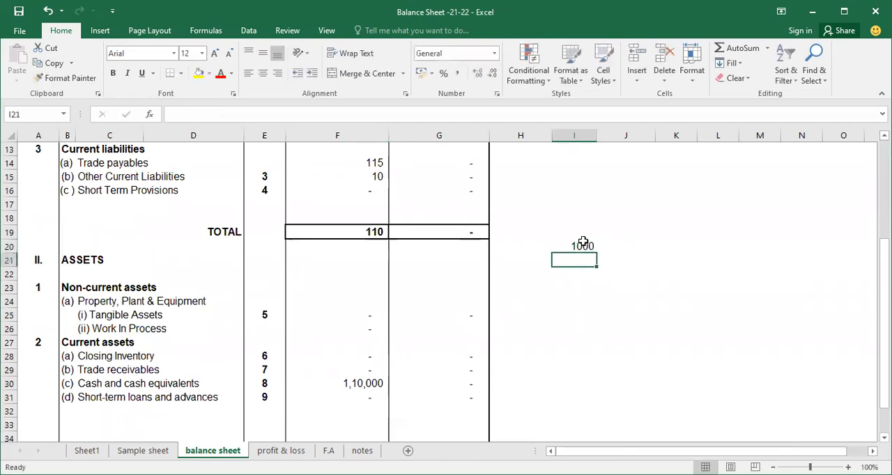
pyautogui.doubleClick(365, 384)
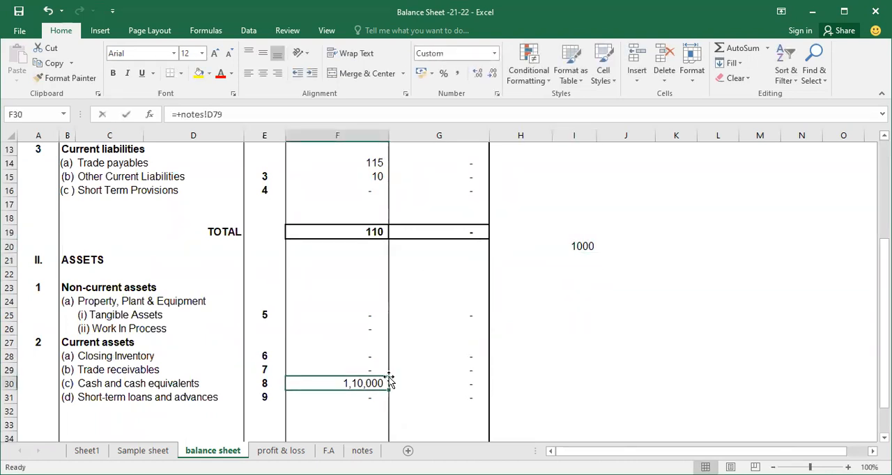
pyautogui.write('/')
pyautogui.click(558, 247)
pyautogui.press('Return')
pyautogui.press('Up')
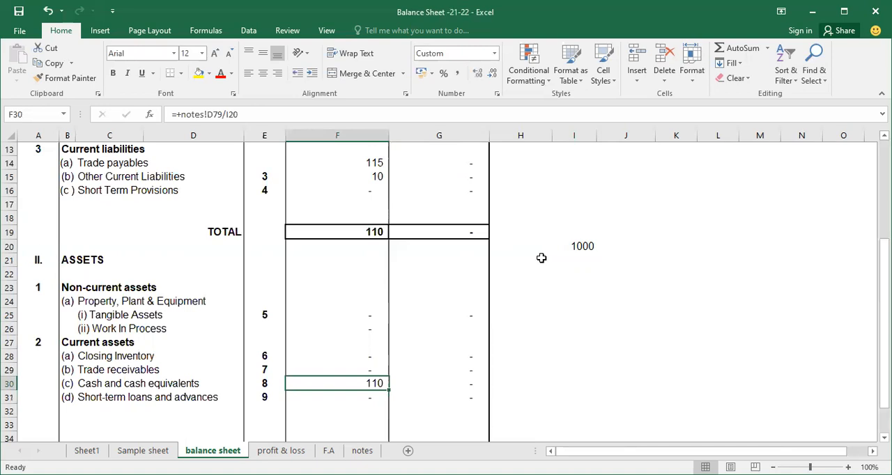
# Step: Undo all the formula divisions on the balance sheet along with the helper values in J2 and I20
pyautogui.hotkey('ctrl', 'z')
pyautogui.hotkey('ctrl', 'z')
pyautogui.hotkey('ctrl', 'z')
pyautogui.hotkey('ctrl', 'z')
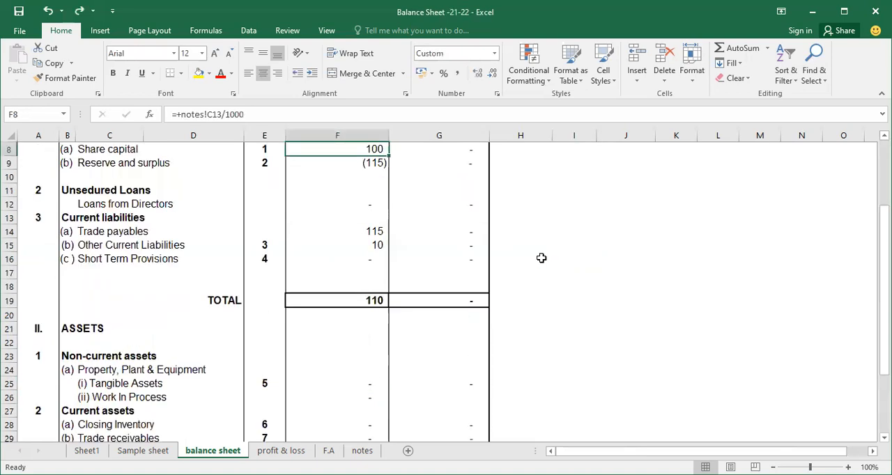
pyautogui.hotkey('ctrl', 'z')
pyautogui.hotkey('ctrl', 'z')
pyautogui.hotkey('ctrl', 'z')
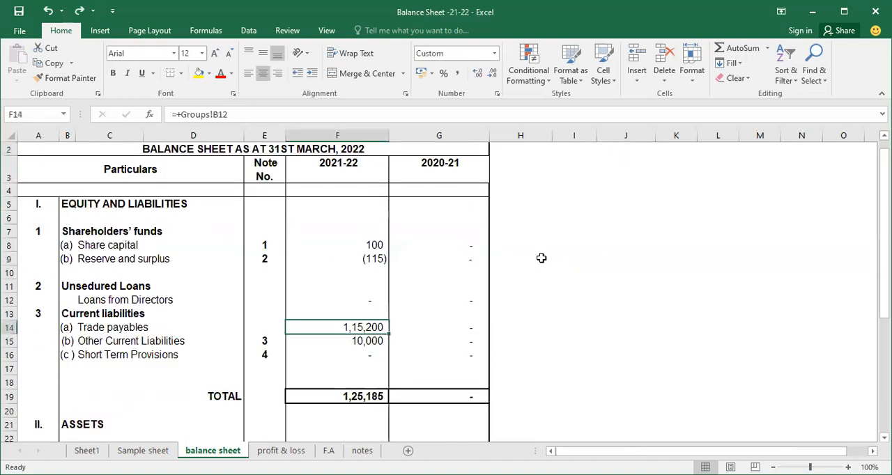
pyautogui.hotkey('ctrl', 'z')
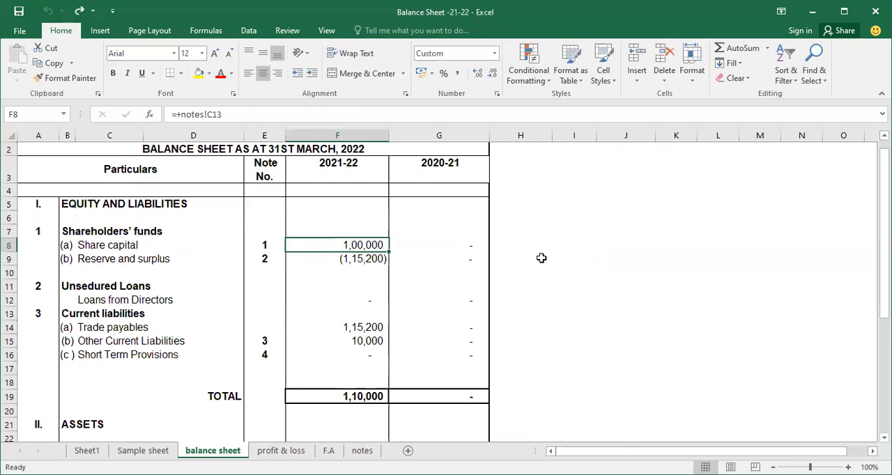
# Step: Enter 1000 as the divisor in the empty cell J6 beside the balance sheet and copy that cell
pyautogui.click(628, 217)
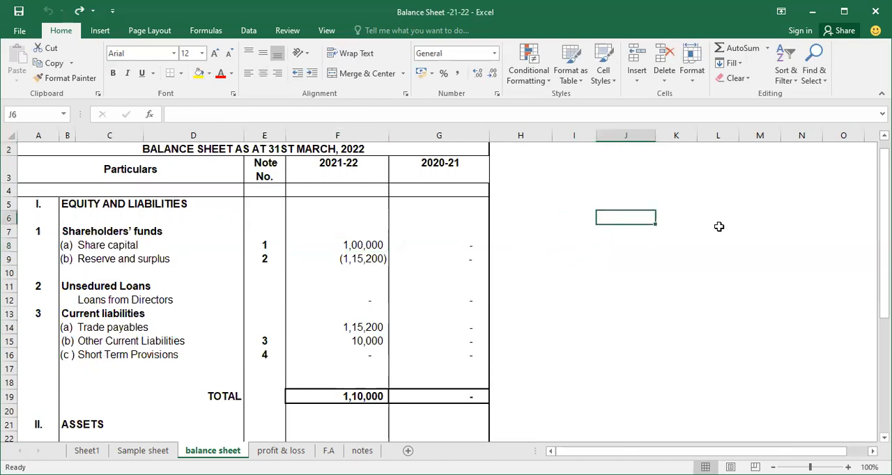
pyautogui.write('1000')
pyautogui.press('Return')
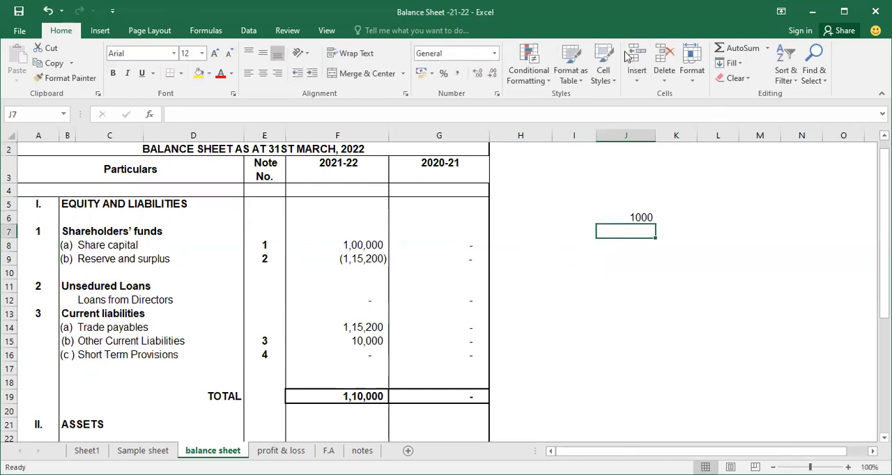
pyautogui.click(351, 243)
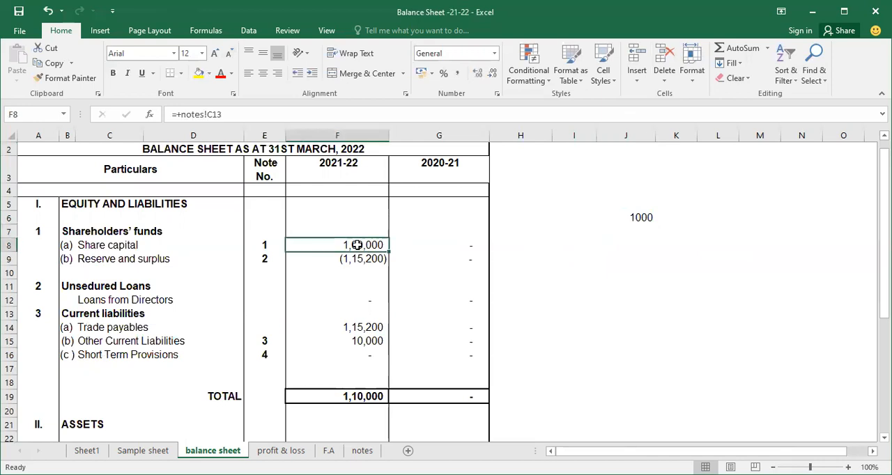
pyautogui.click(635, 220)
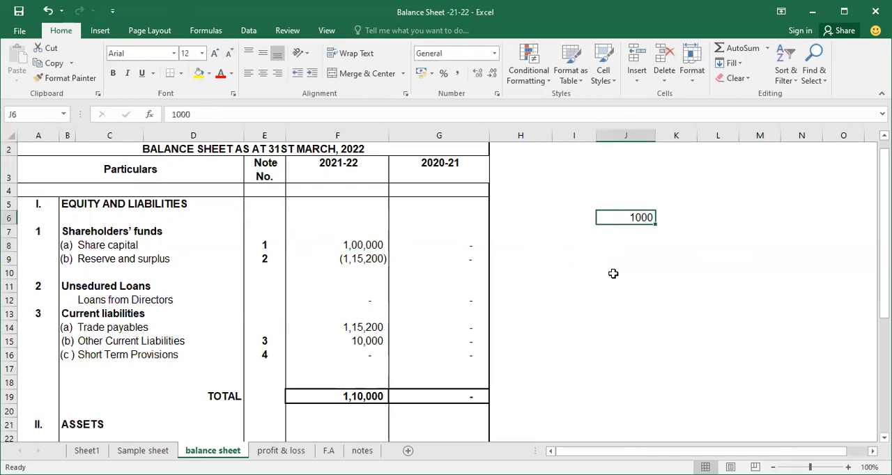
pyautogui.rightClick(640, 226)
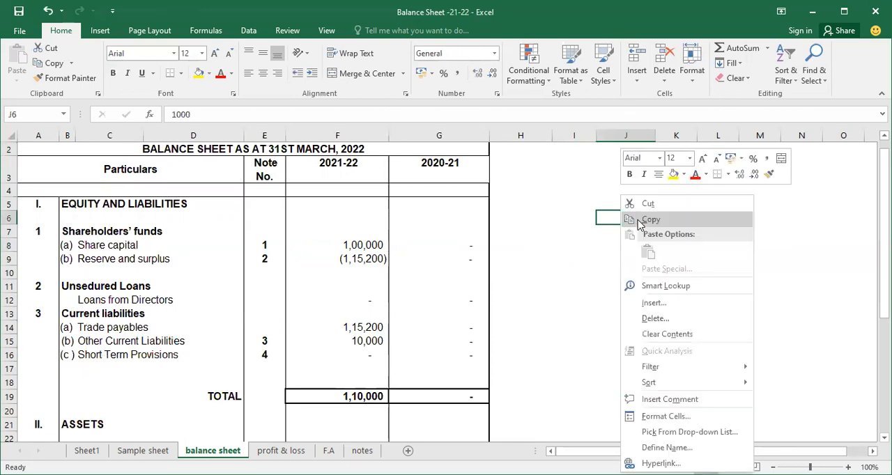
pyautogui.click(652, 247)
# Step: Divide the 2021-22 equity and liabilities cells F8:F16 by the copied value using Paste Special with Values and Divide
pyautogui.moveTo(368, 245); pyautogui.dragTo(347, 360)
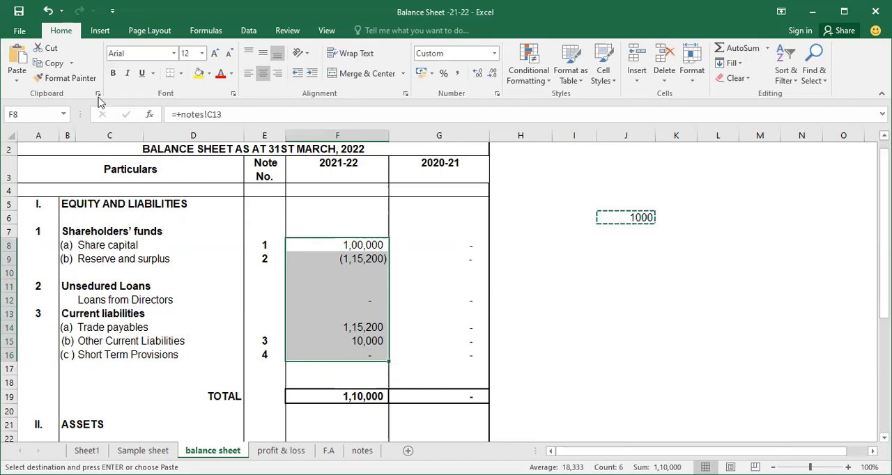
pyautogui.click(17, 80)
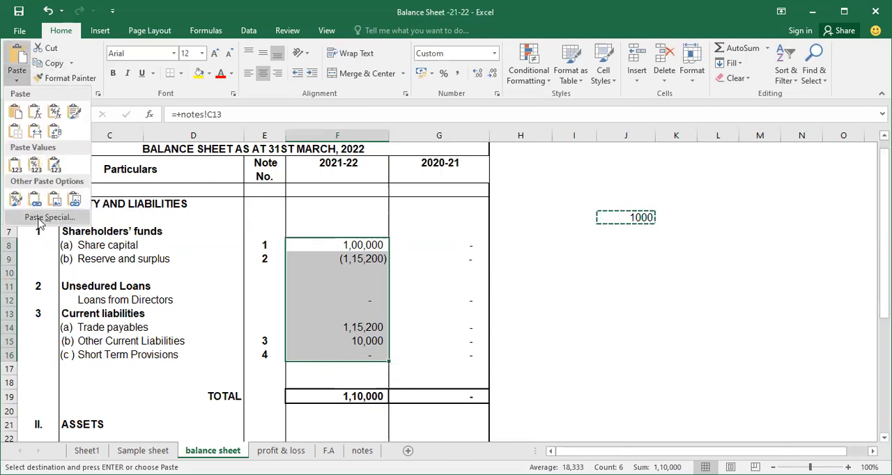
pyautogui.click(44, 218)
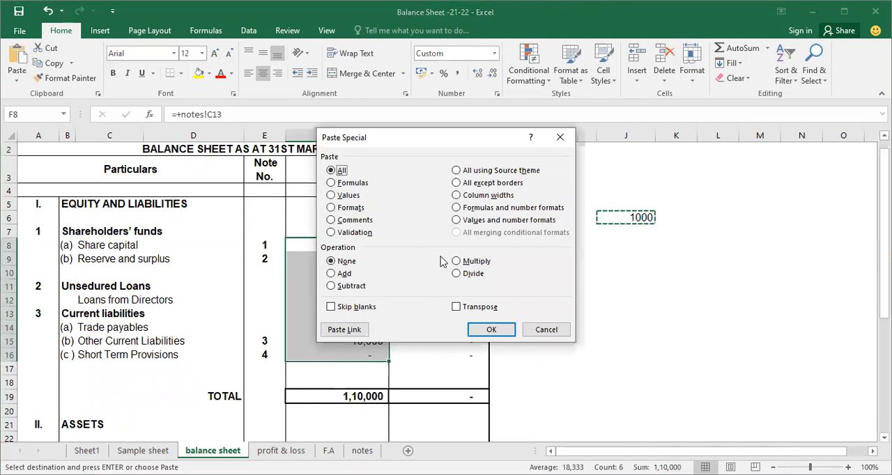
pyautogui.click(457, 274)
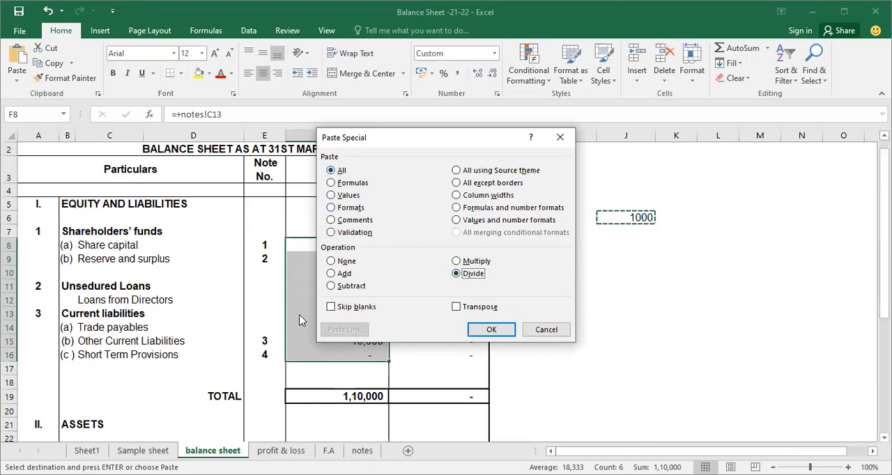
pyautogui.click(330, 196)
pyautogui.click(500, 333)
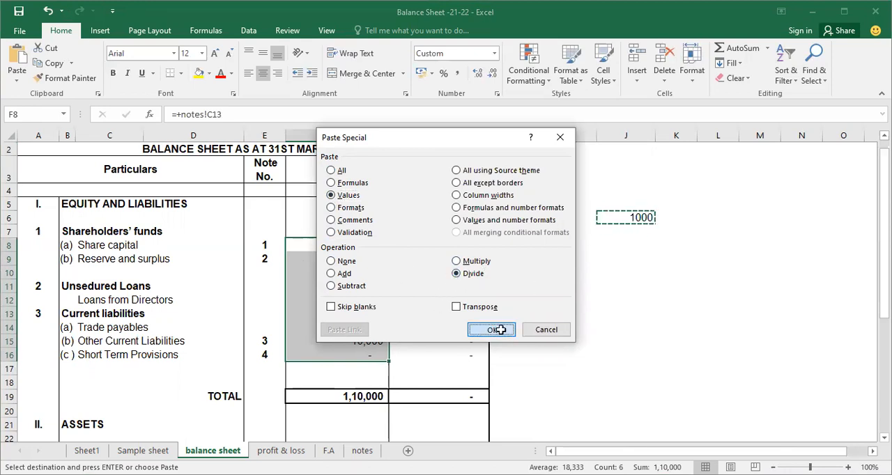
# Step: Check the formulas of the divided equity and liabilities figures, and look over the 2021-22 asset figures below
pyautogui.click(362, 245)
pyautogui.click(365, 260)
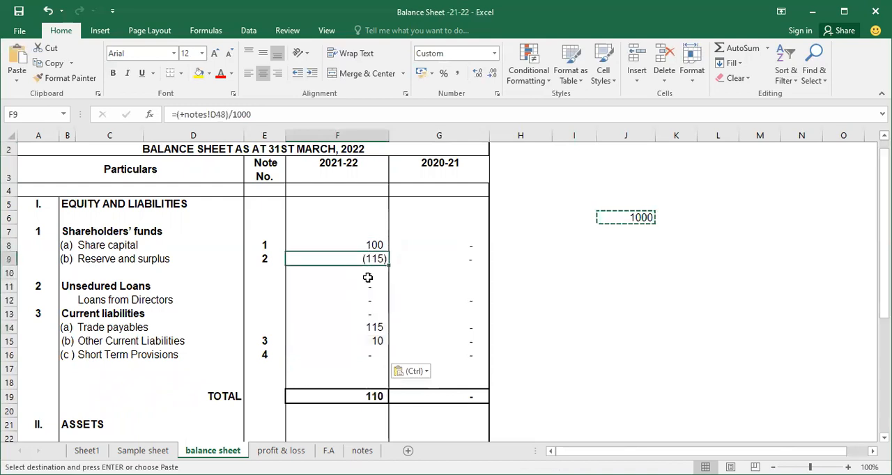
pyautogui.click(369, 331)
pyautogui.click(370, 341)
pyautogui.click(365, 259)
pyautogui.click(367, 244)
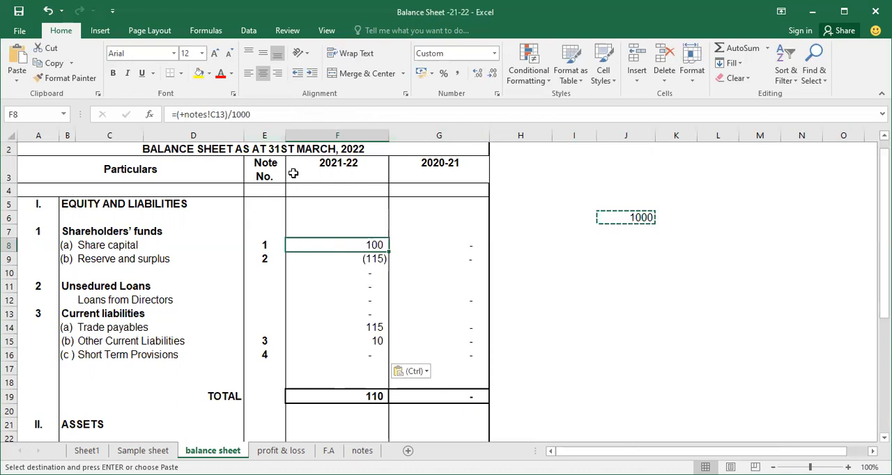
pyautogui.scroll(-6, 557, 313)
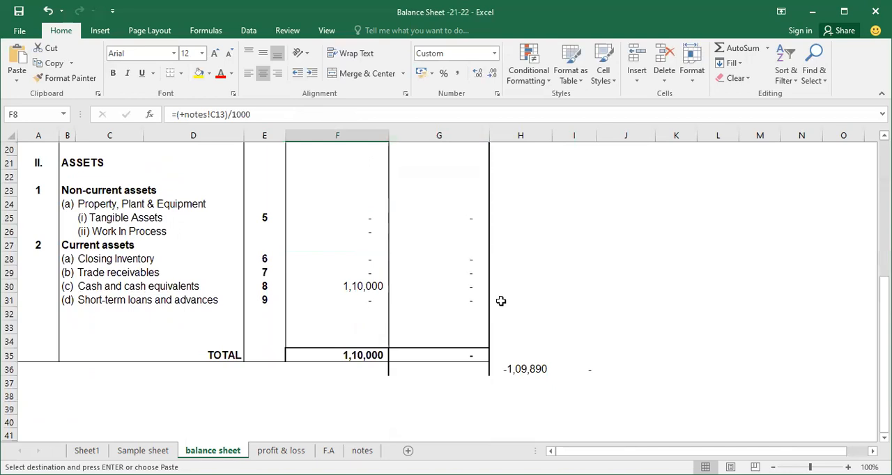
pyautogui.click(339, 235)
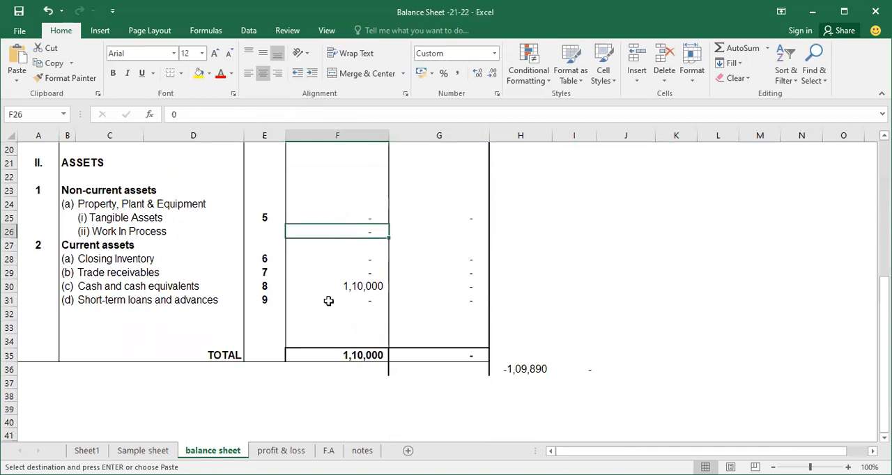
# Step: On the profit & loss sheet, enter 1000 in the empty cell H7 and copy that cell
pyautogui.click(270, 453)
pyautogui.scroll(7, 297, 293)
pyautogui.moveTo(366, 286); pyautogui.dragTo(361, 405)
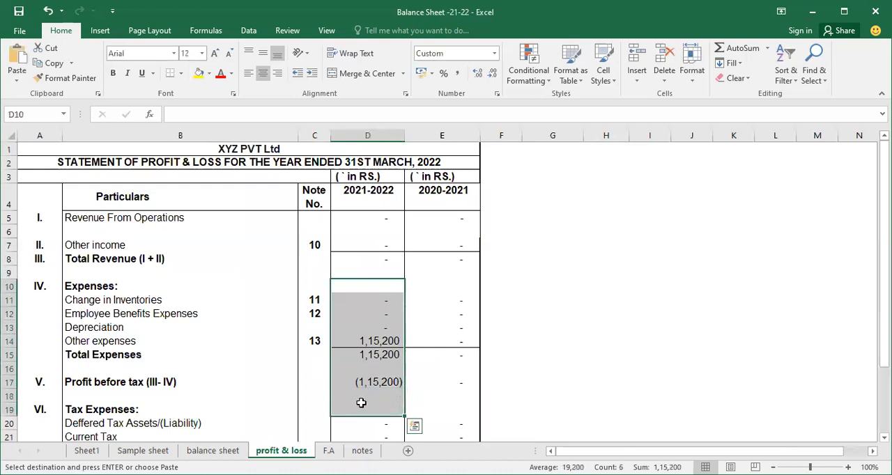
pyautogui.click(624, 242)
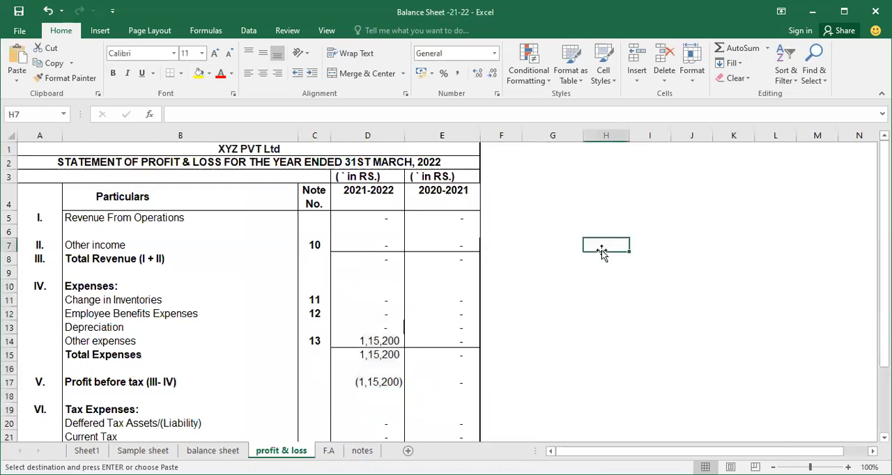
pyautogui.write('1000')
pyautogui.press('Return')
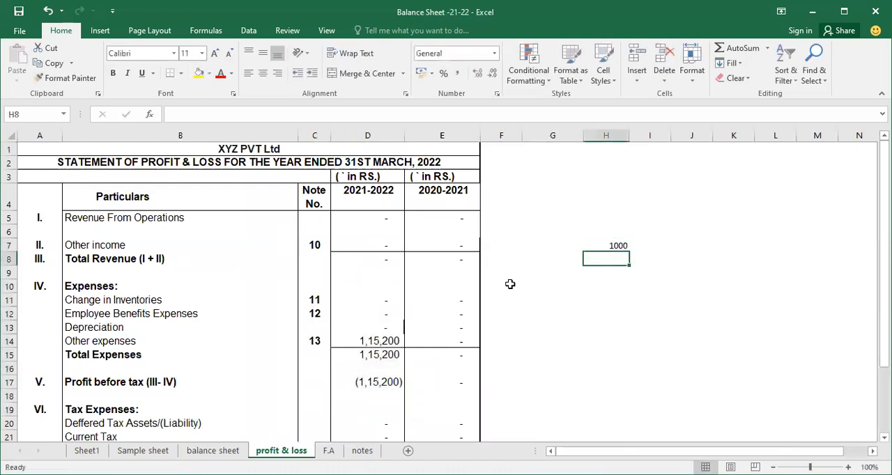
pyautogui.click(621, 246)
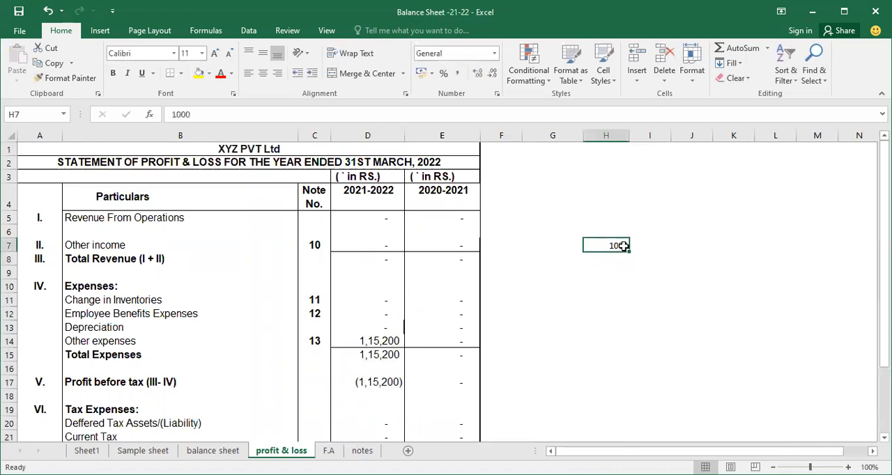
pyautogui.rightClick(623, 246)
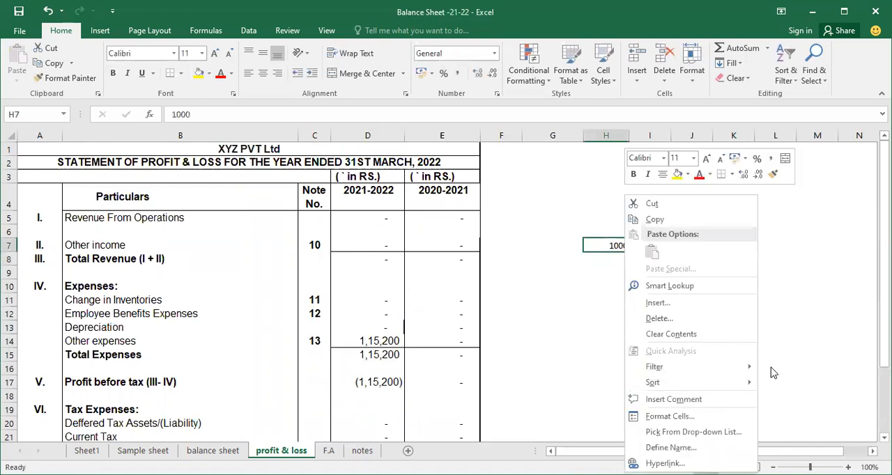
pyautogui.press('Escape')
pyautogui.scroll(2, 613, 248)
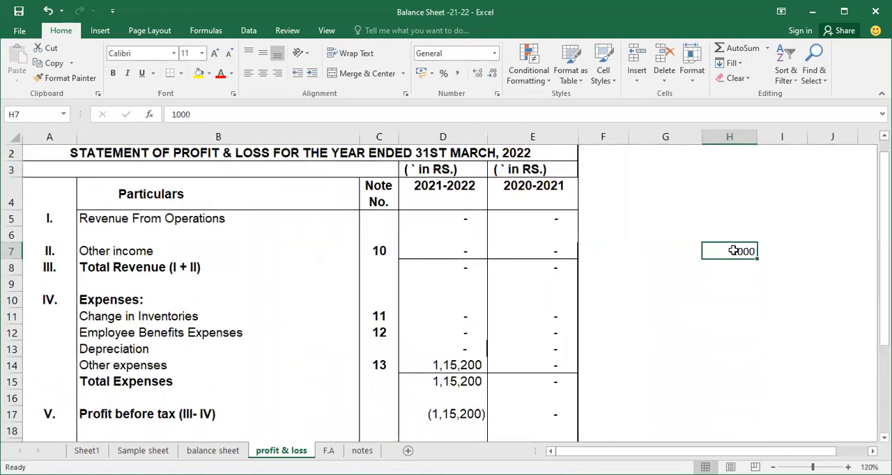
pyautogui.rightClick(738, 292)
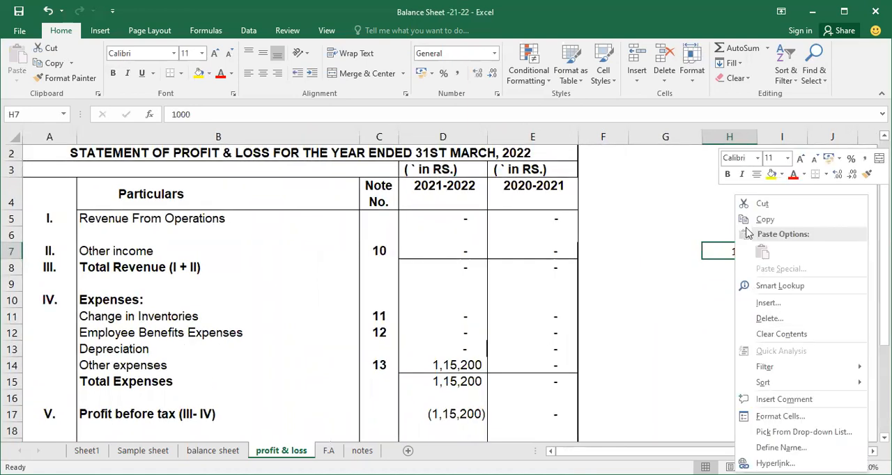
pyautogui.click(764, 220)
# Step: Divide the 2021-2022 profit and loss cells D5:D17 by the copied value using Paste Special with Values and Divide
pyautogui.moveTo(454, 218); pyautogui.dragTo(458, 414)
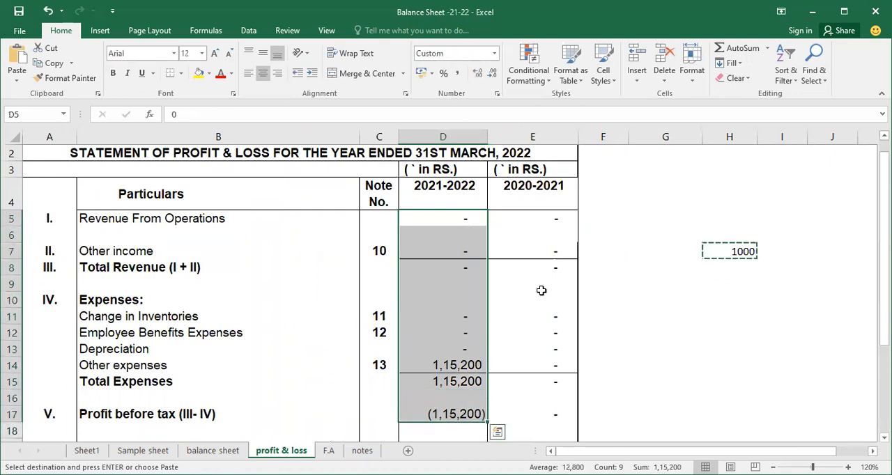
pyautogui.click(19, 82)
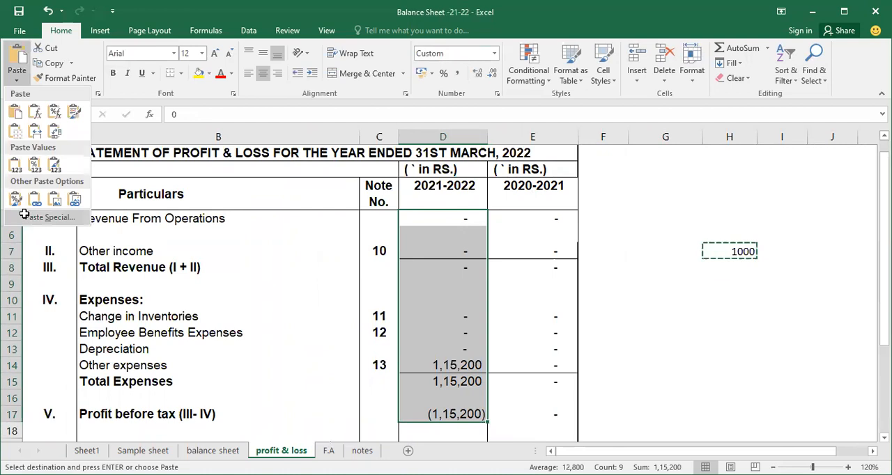
pyautogui.click(49, 218)
pyautogui.click(331, 197)
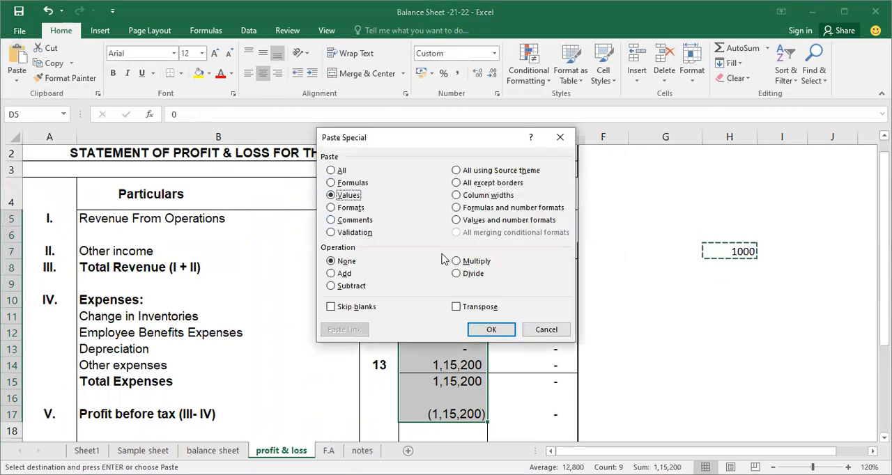
pyautogui.click(466, 276)
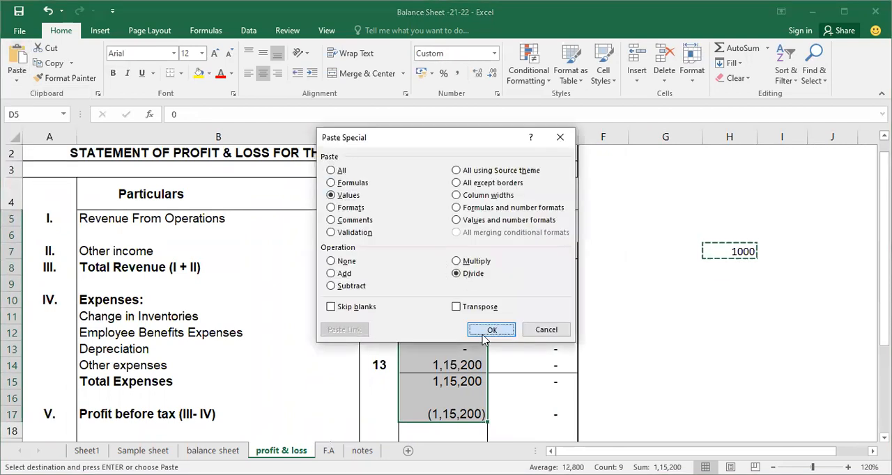
pyautogui.click(478, 330)
# Step: Check the formulas behind other expenses, total expenses and profit before tax in the 2021-2022 column
pyautogui.click(465, 363)
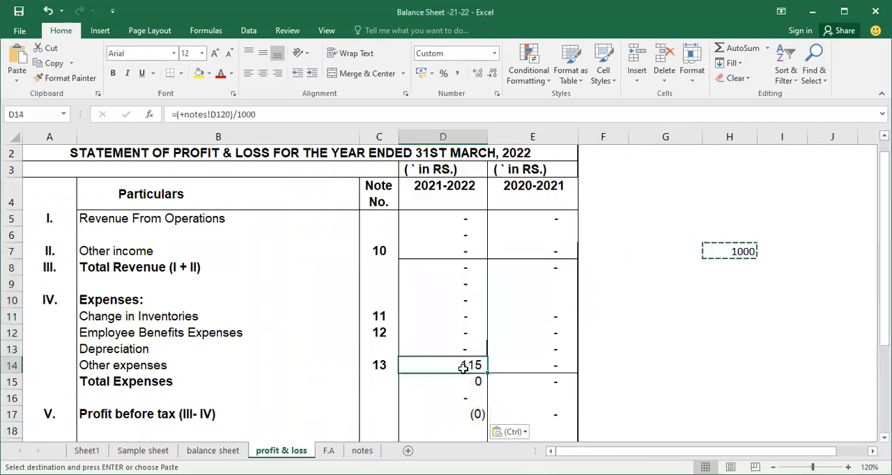
pyautogui.click(461, 385)
pyautogui.click(460, 417)
pyautogui.click(461, 364)
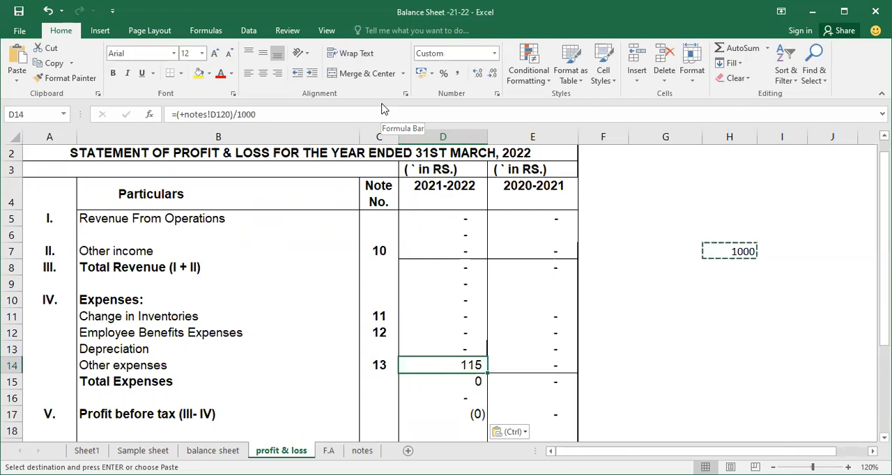
# Step: Change the helper divisor in H7 to 1 and copy that cell
pyautogui.click(711, 251)
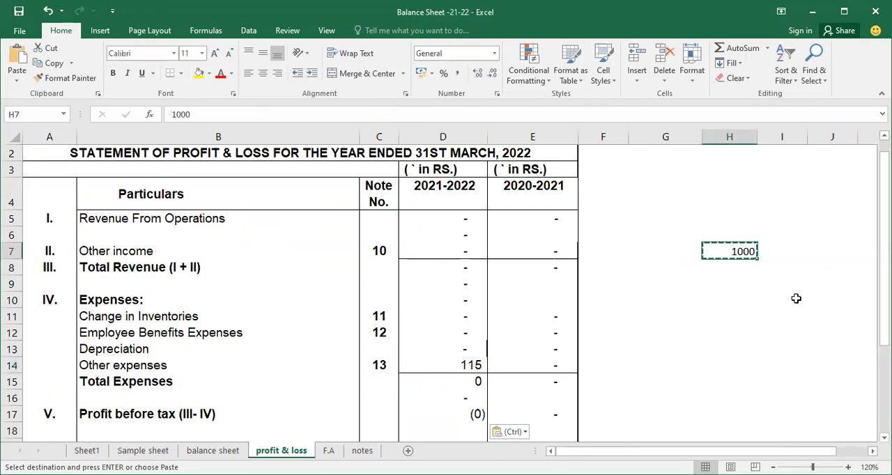
pyautogui.write('1')
pyautogui.press('Escape')
pyautogui.write('1')
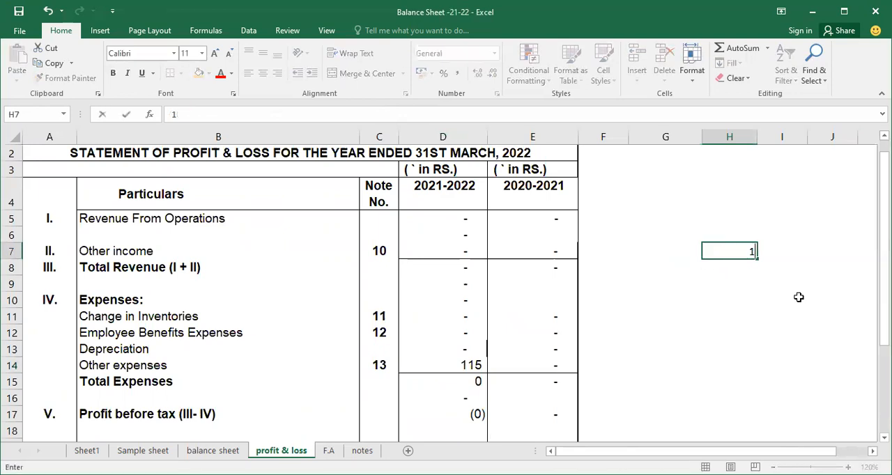
pyautogui.press('Return')
pyautogui.press('Up')
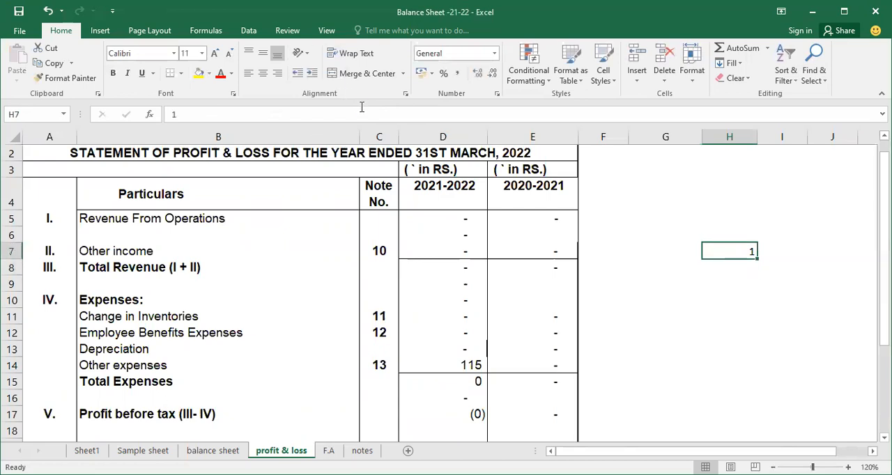
pyautogui.hotkey('ctrl', 'c')
# Step: Divide the 2021-2022 profit and loss cells D5:D18 by the copied value using Paste Special with Values and Divide
pyautogui.moveTo(430, 227); pyautogui.dragTo(431, 425)
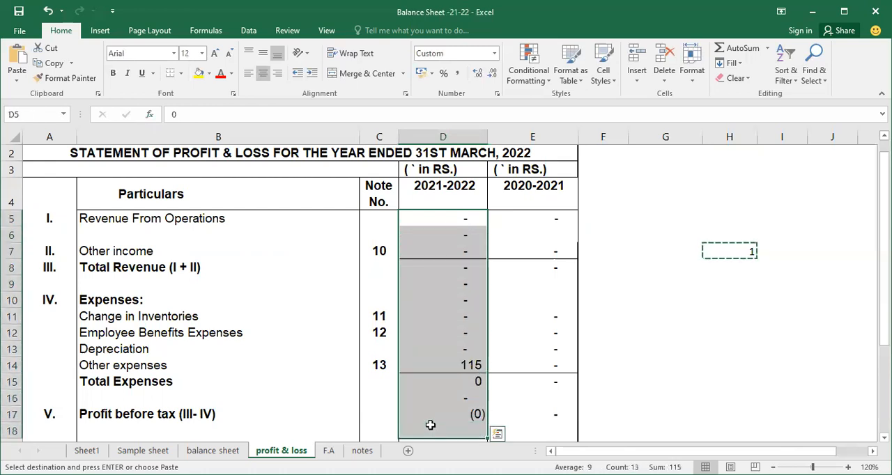
pyautogui.click(16, 81)
pyautogui.click(48, 219)
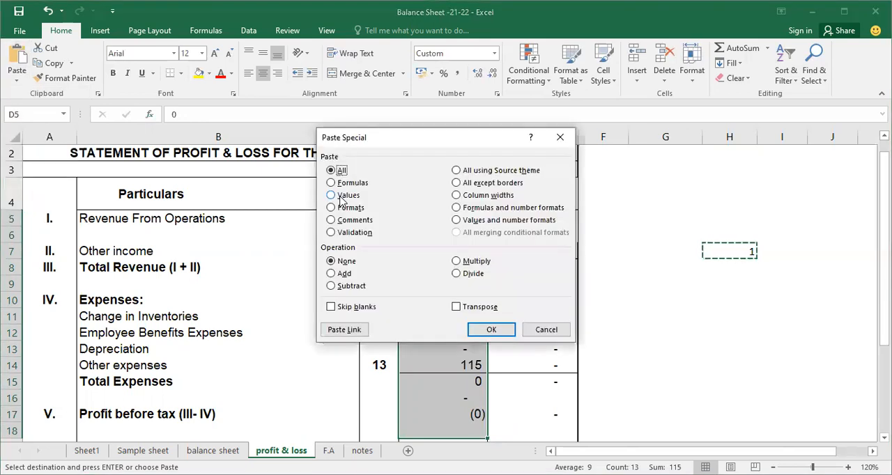
pyautogui.click(341, 196)
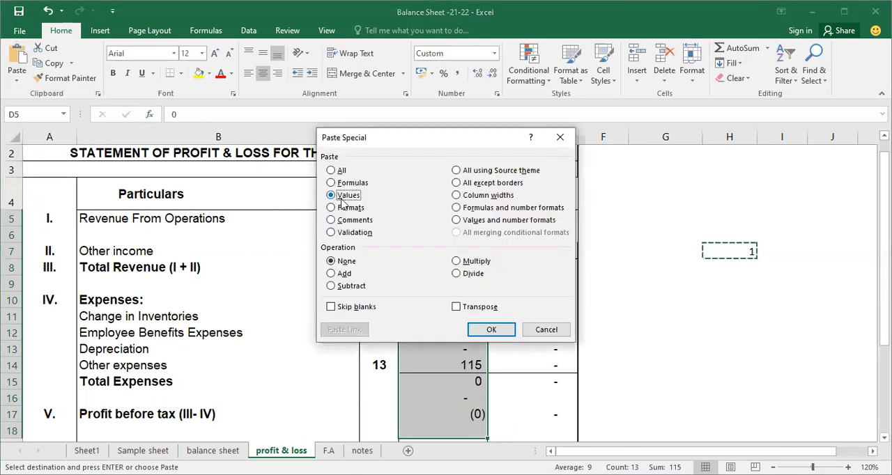
pyautogui.click(462, 277)
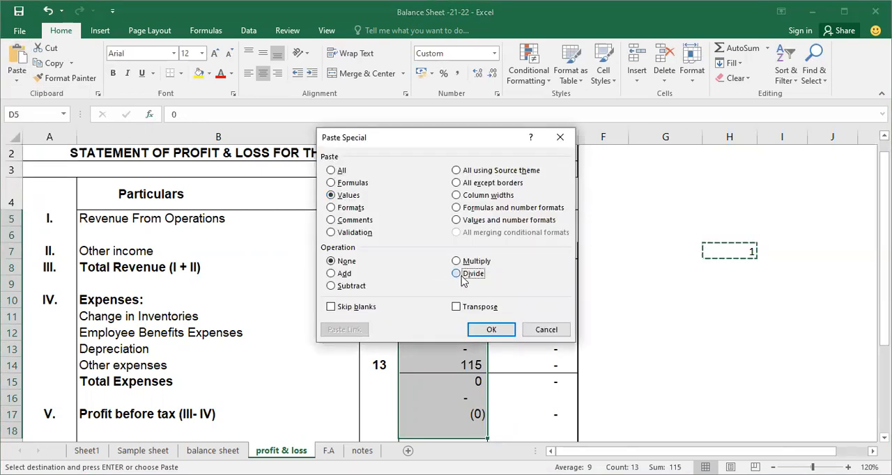
pyautogui.click(491, 329)
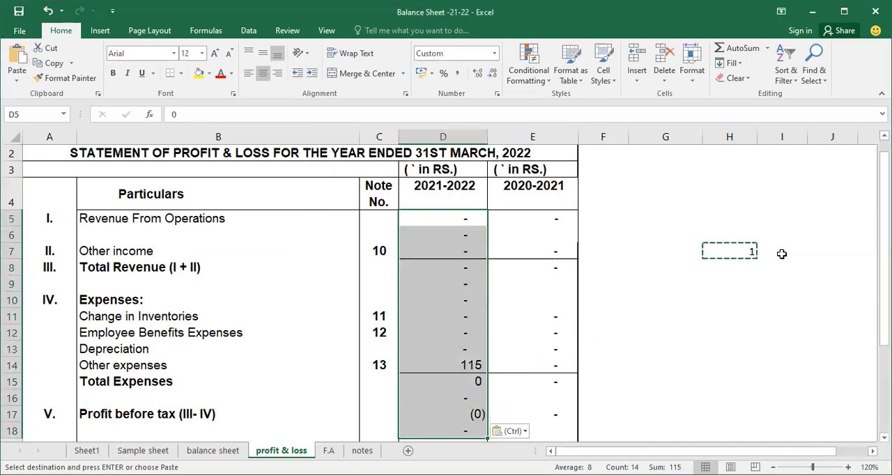
# Step: Check the formulas in several 2021-2022 cells, including employee benefits expenses, other income and the Expenses heading row
pyautogui.click(445, 337)
pyautogui.click(460, 278)
pyautogui.click(461, 257)
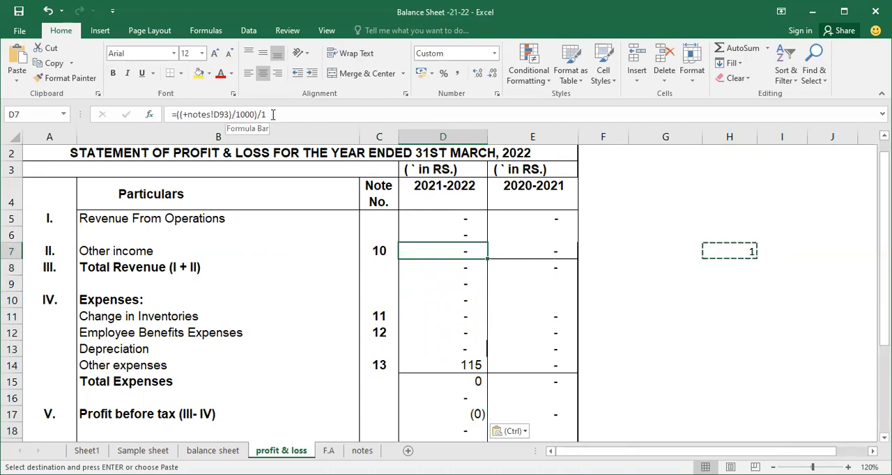
pyautogui.click(476, 301)
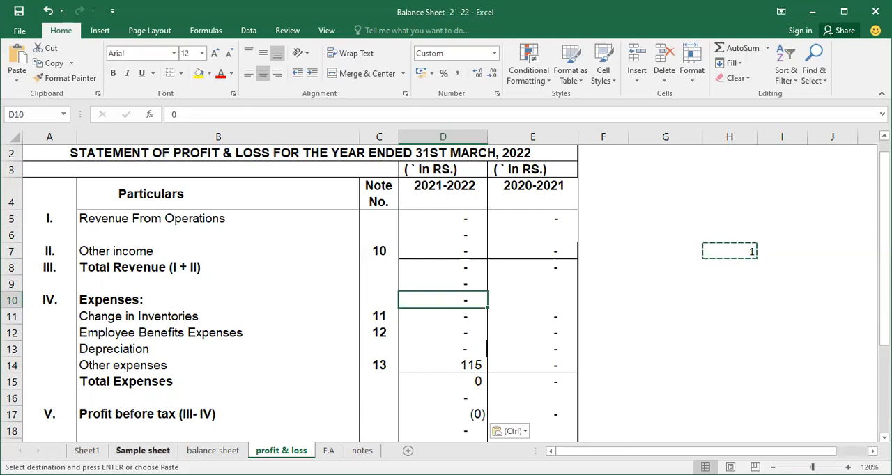
# Step: On the Sample sheet, change the header in cell B4 to Base
pyautogui.click(143, 450)
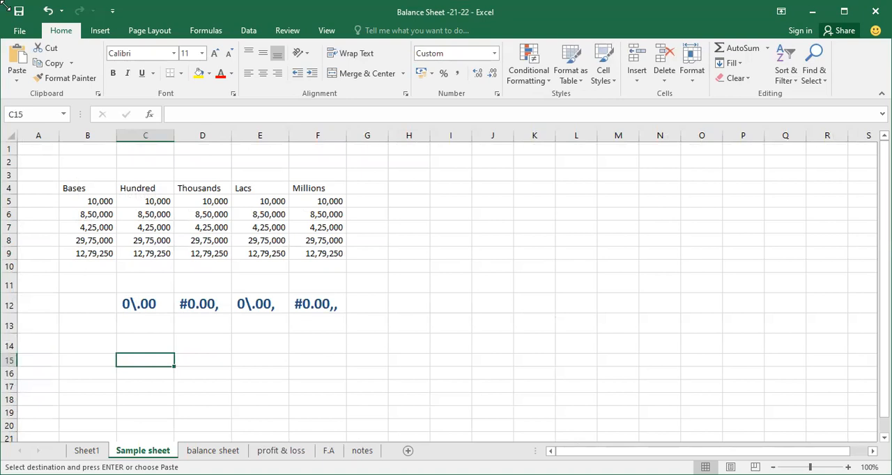
pyautogui.click(142, 204)
pyautogui.moveTo(100, 201); pyautogui.dragTo(95, 263)
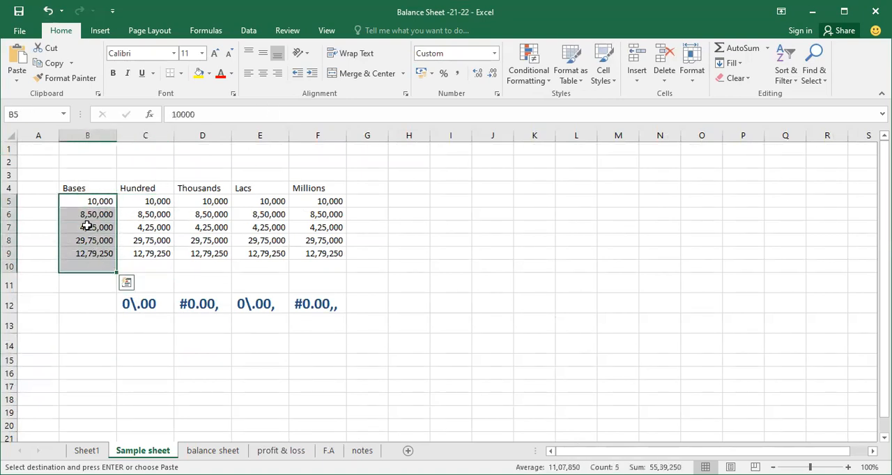
pyautogui.click(89, 189)
pyautogui.press('F2')
pyautogui.press('BackSpace')
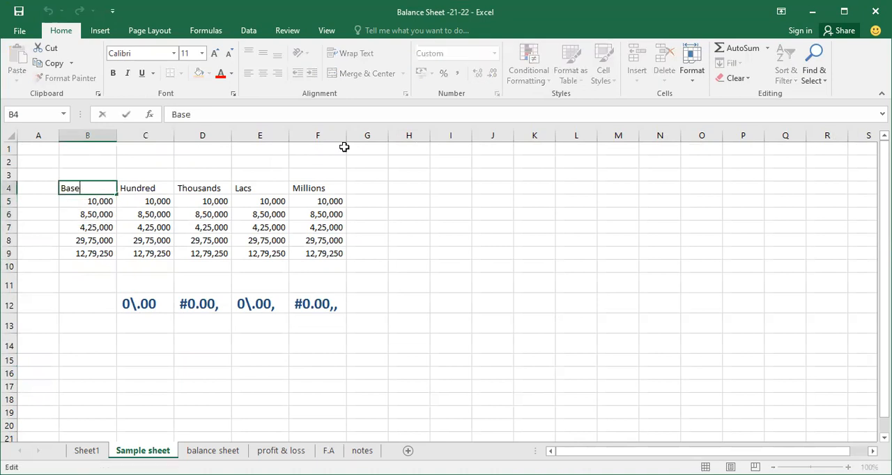
pyautogui.press('Return')
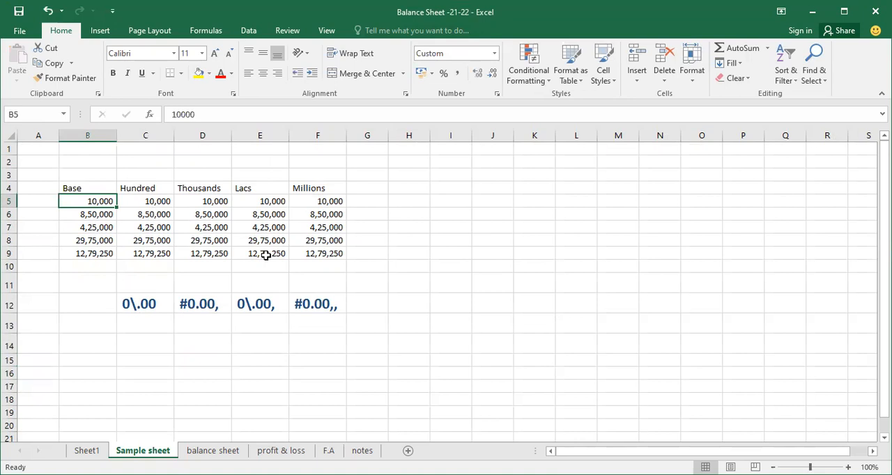
# Step: Open the number format settings for the Hundred values C5:C9 and choose the Custom category
pyautogui.click(168, 258)
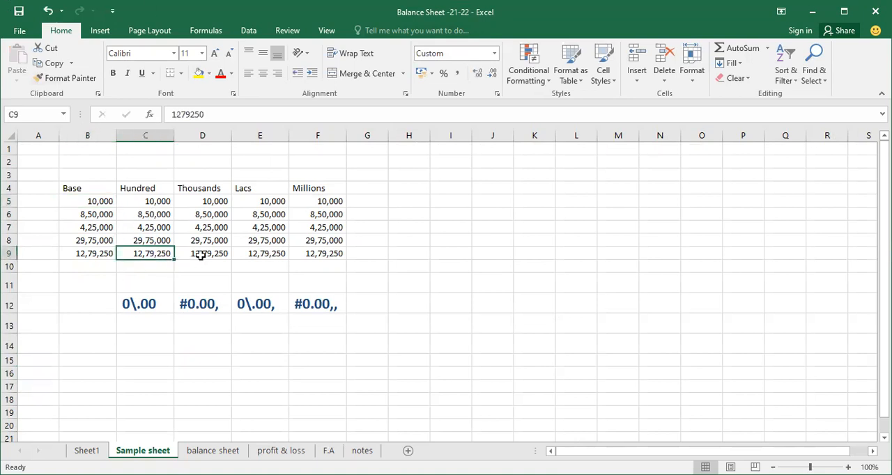
pyautogui.click(147, 202)
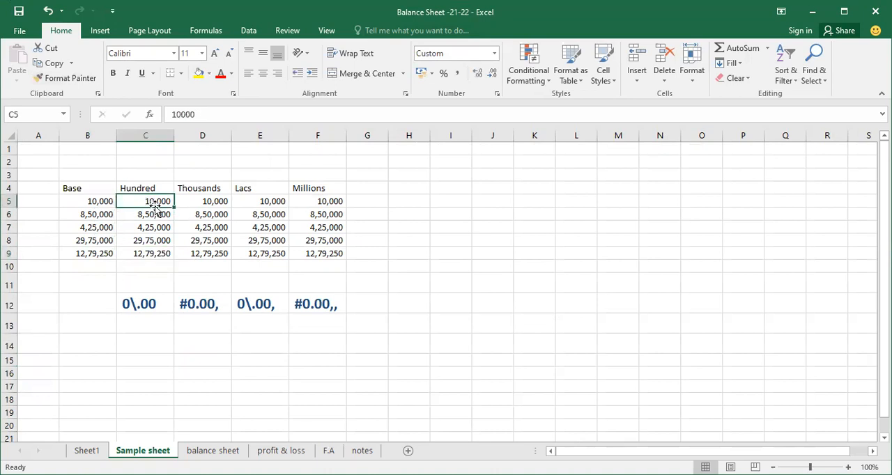
pyautogui.moveTo(141, 227); pyautogui.dragTo(140, 258)
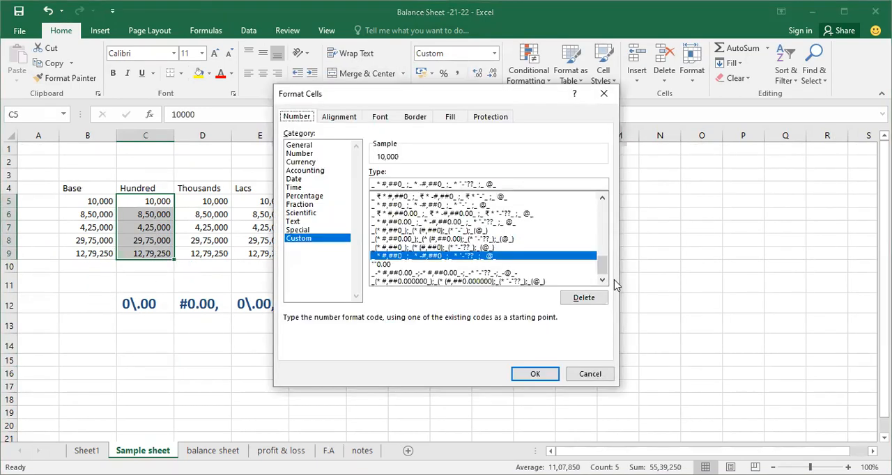
pyautogui.click(496, 185)
pyautogui.click(310, 119)
pyautogui.click(309, 239)
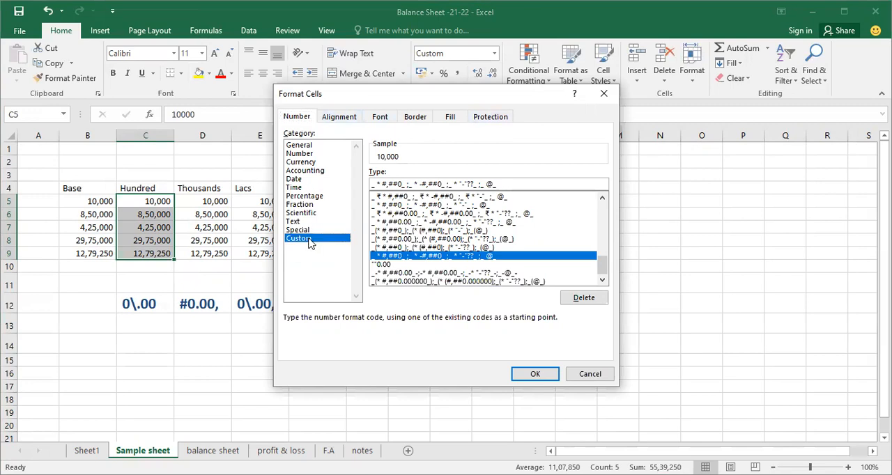
pyautogui.click(312, 188)
pyautogui.click(318, 162)
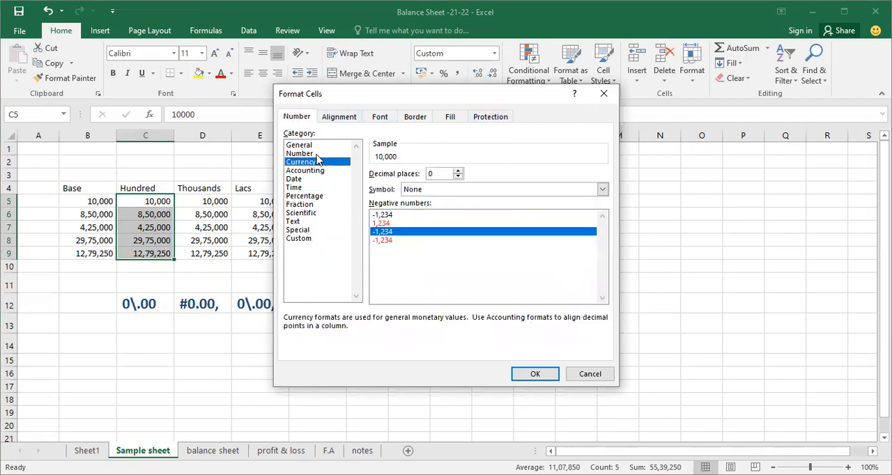
pyautogui.click(318, 155)
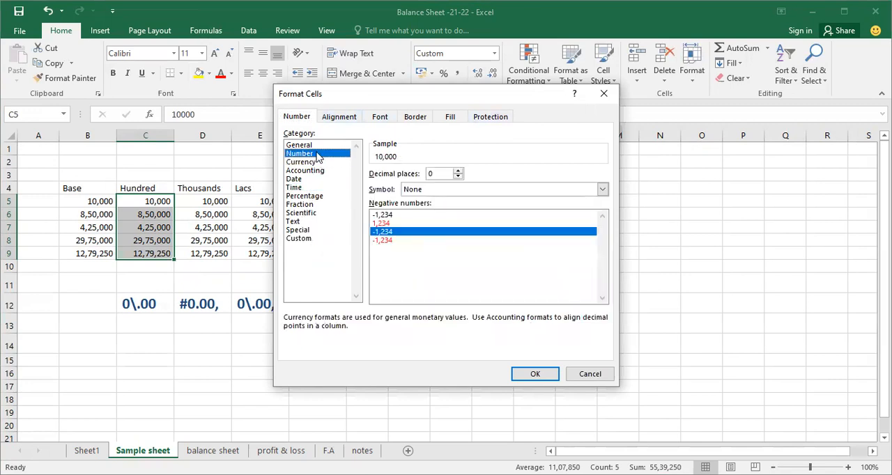
pyautogui.click(304, 239)
# Step: Replace the custom format code with 0\.00 and apply it to the Hundred values
pyautogui.click(438, 185)
pyautogui.press('BackSpace')
pyautogui.press('BackSpace')
pyautogui.press('BackSpace')
pyautogui.press('BackSpace')
pyautogui.press('BackSpace')
pyautogui.press('BackSpace')
pyautogui.press('BackSpace')
pyautogui.press('BackSpace')
pyautogui.press('BackSpace')
pyautogui.press('BackSpace')
pyautogui.press('BackSpace')
pyautogui.press('BackSpace')
pyautogui.press('BackSpace')
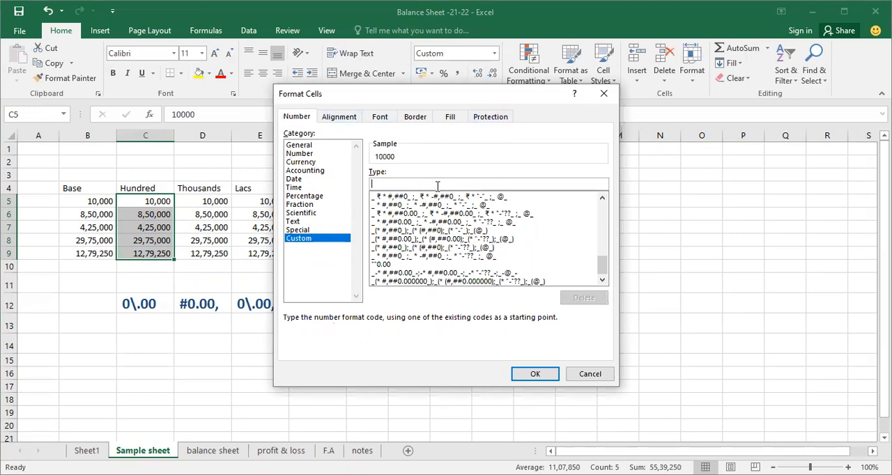
pyautogui.write('o')
pyautogui.press('BackSpace')
pyautogui.write('-')
pyautogui.press('BackSpace')
pyautogui.write('0\\')
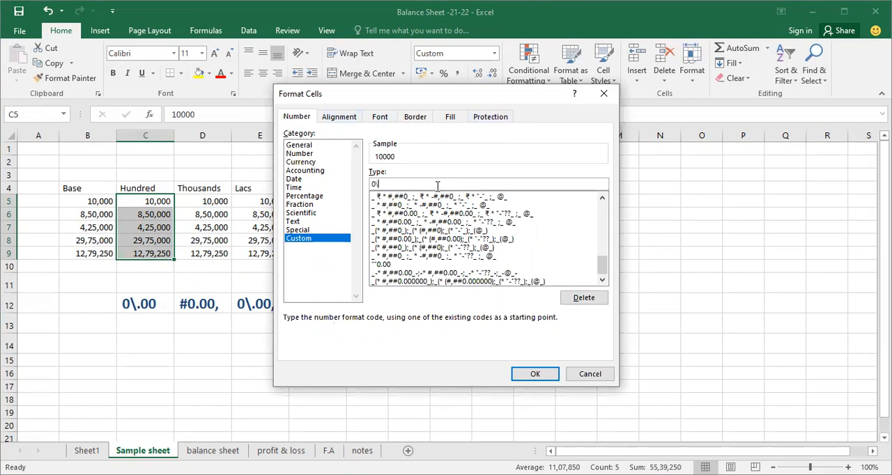
pyautogui.write('.00')
pyautogui.click(528, 376)
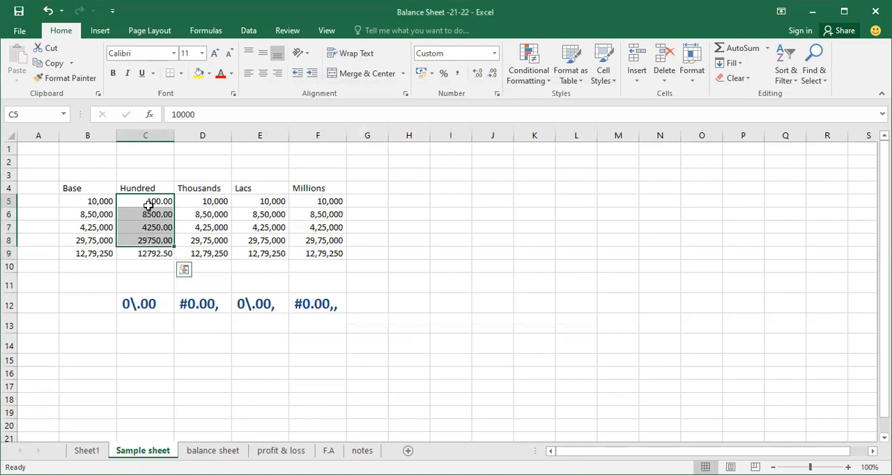
# Step: Compare the first reformatted Hundred values with their underlying numbers and the Base column
pyautogui.click(149, 200)
pyautogui.click(90, 201)
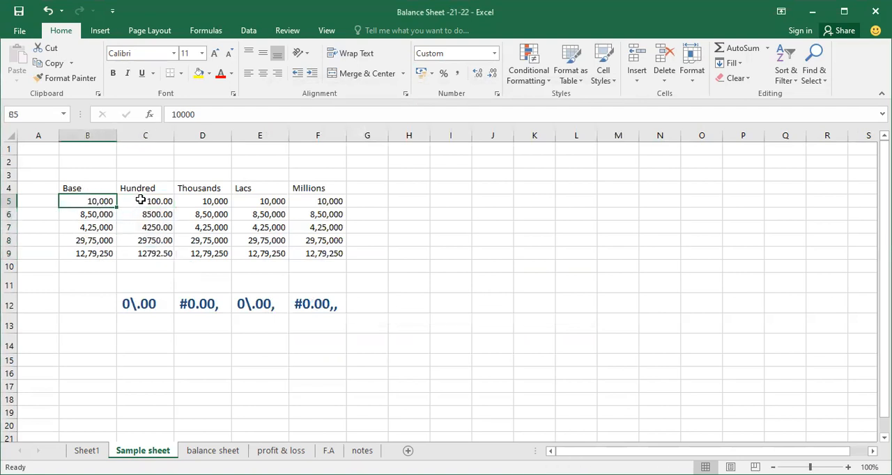
pyautogui.click(143, 201)
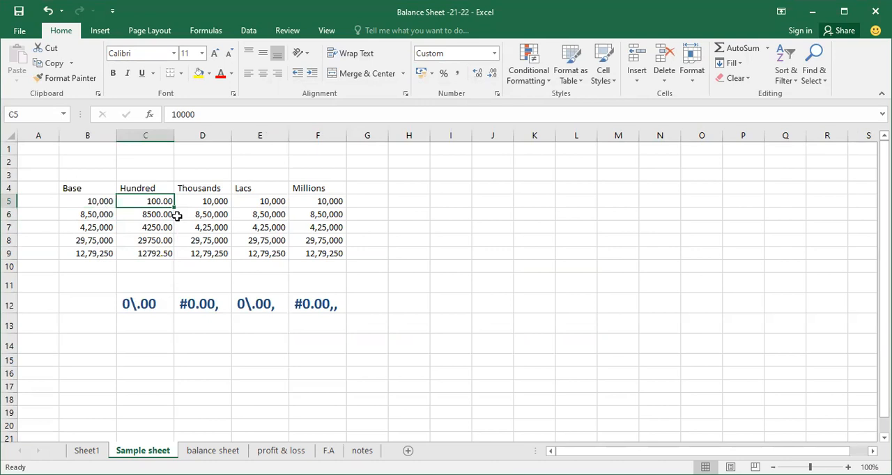
pyautogui.press('Down')
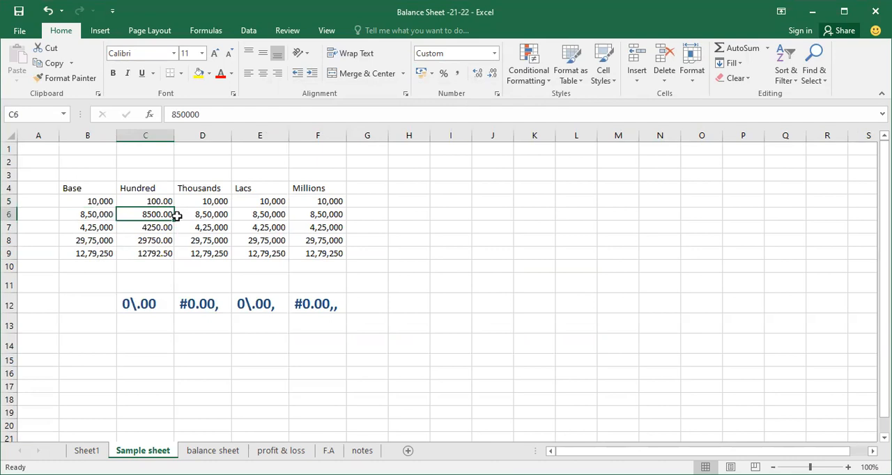
pyautogui.press('Down')
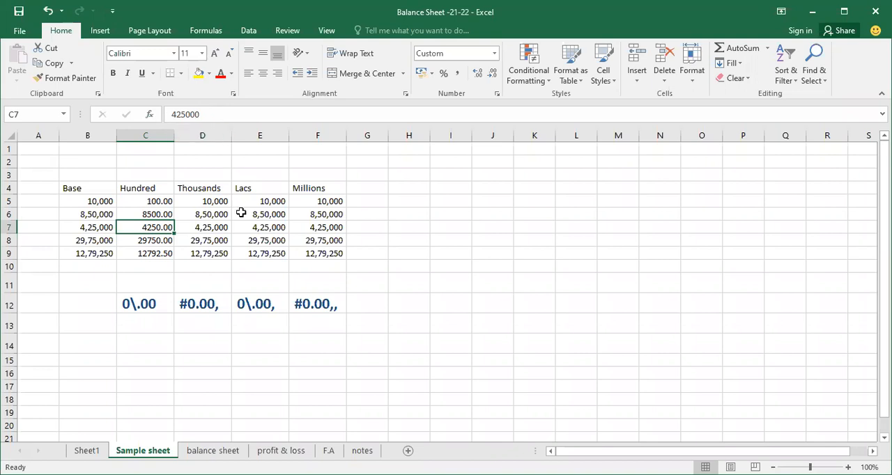
# Step: Apply the custom number format #0.00, to the Thousands values D5:D9 and compare the first one with the Hundred column
pyautogui.click(213, 201)
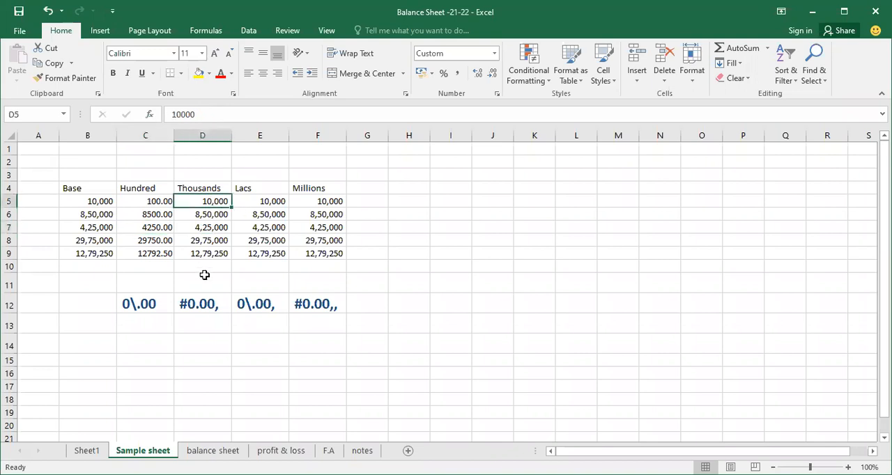
pyautogui.click(203, 278)
pyautogui.moveTo(207, 202); pyautogui.dragTo(204, 249)
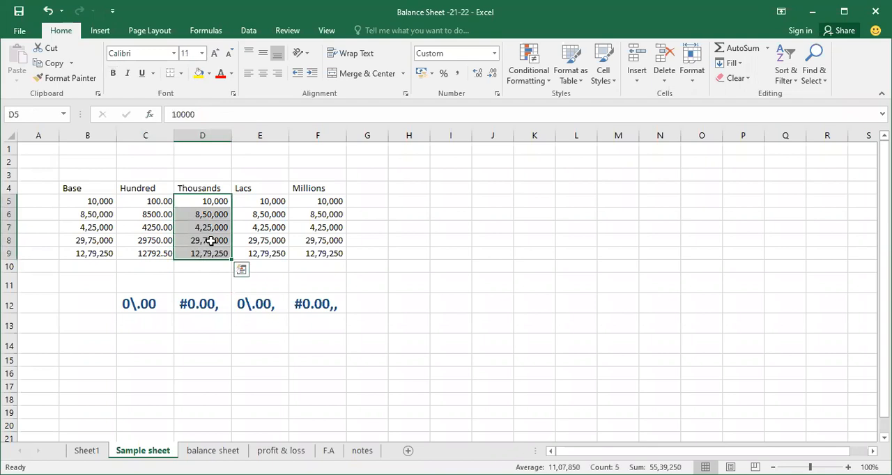
pyautogui.click(496, 95)
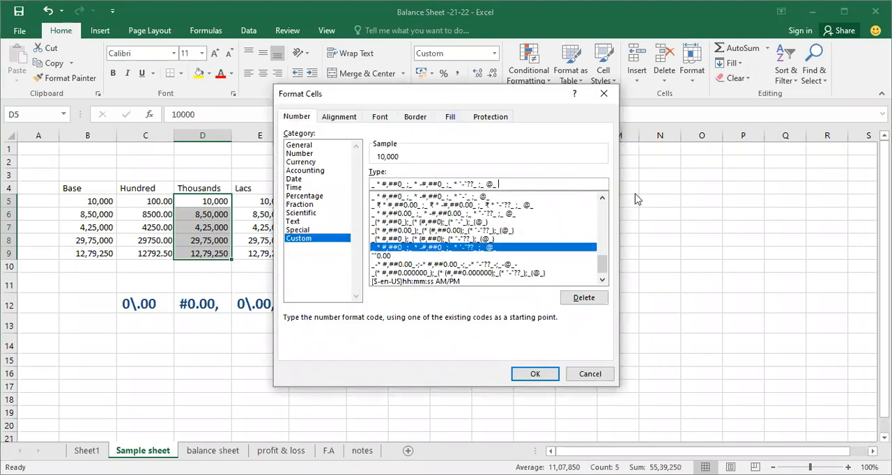
pyautogui.press('BackSpace')
pyautogui.press('BackSpace')
pyautogui.press('BackSpace')
pyautogui.press('BackSpace')
pyautogui.press('BackSpace')
pyautogui.press('BackSpace')
pyautogui.press('BackSpace')
pyautogui.press('BackSpace')
pyautogui.press('BackSpace')
pyautogui.press('BackSpace')
pyautogui.press('BackSpace')
pyautogui.press('BackSpace')
pyautogui.press('BackSpace')
pyautogui.press('BackSpace')
pyautogui.press('BackSpace')
pyautogui.press('BackSpace')
pyautogui.press('BackSpace')
pyautogui.press('BackSpace')
pyautogui.press('BackSpace')
pyautogui.press('BackSpace')
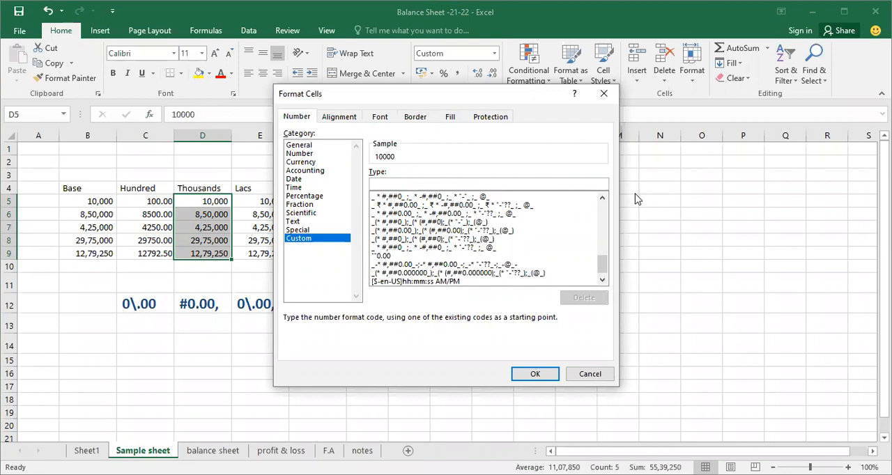
pyautogui.write('#0.00,')
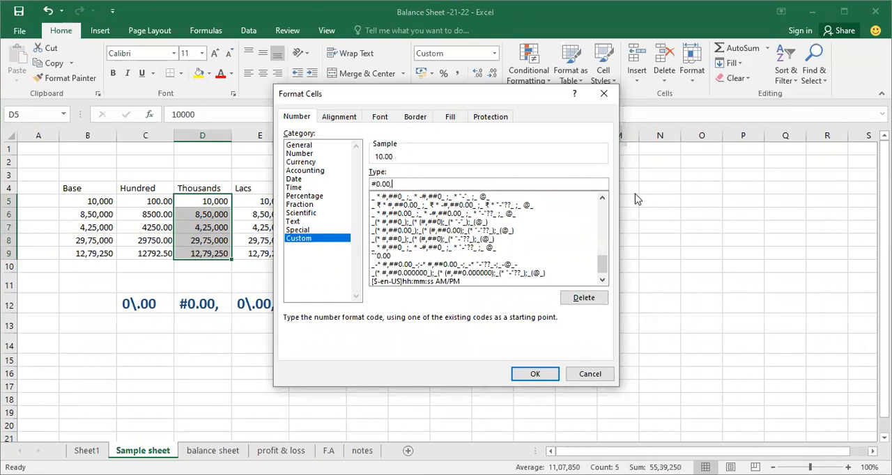
pyautogui.click(535, 374)
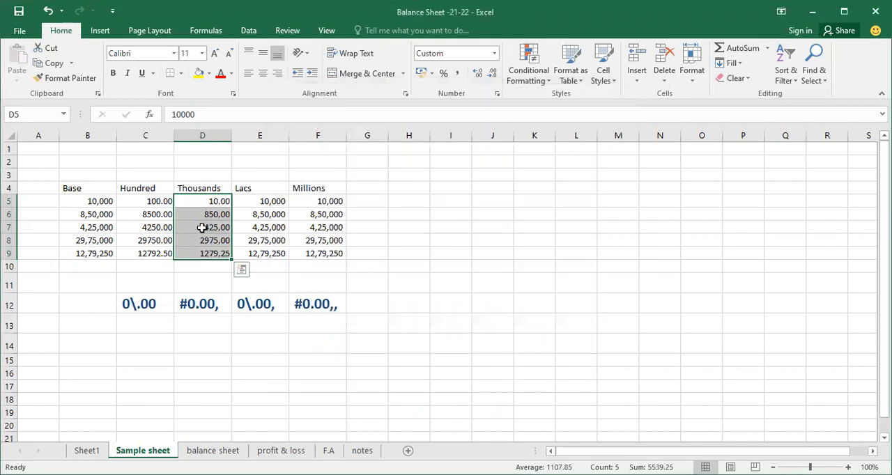
pyautogui.click(154, 201)
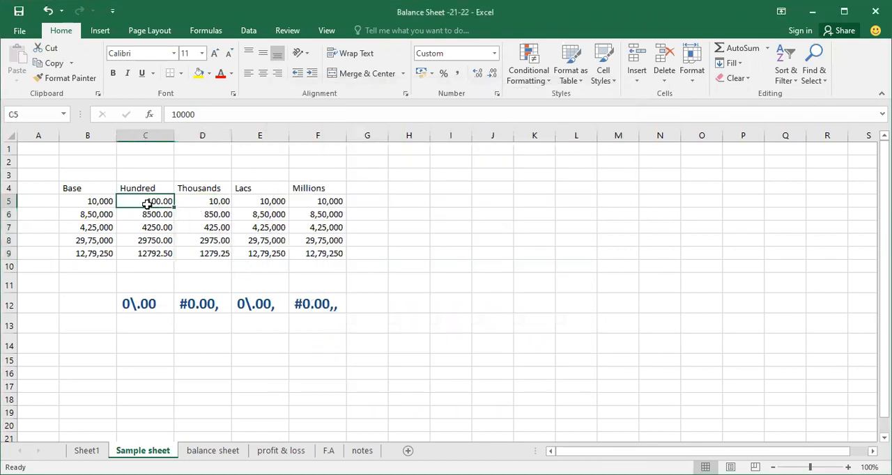
pyautogui.click(191, 200)
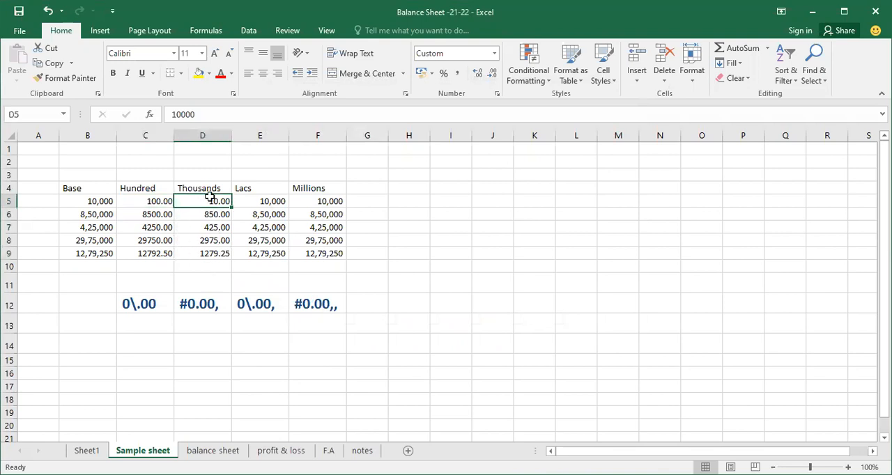
# Step: Replace the custom number format of the Lacs values E5:E9 with 0\.00, and apply it
pyautogui.moveTo(265, 202); pyautogui.dragTo(259, 253)
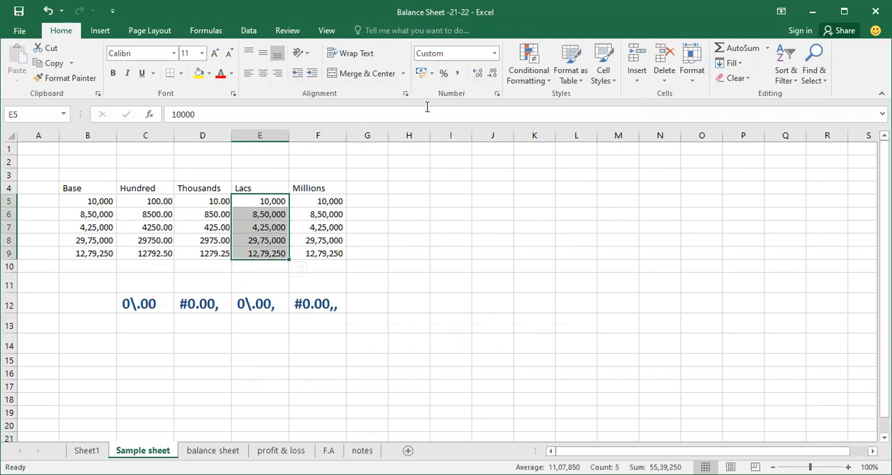
pyautogui.click(497, 98)
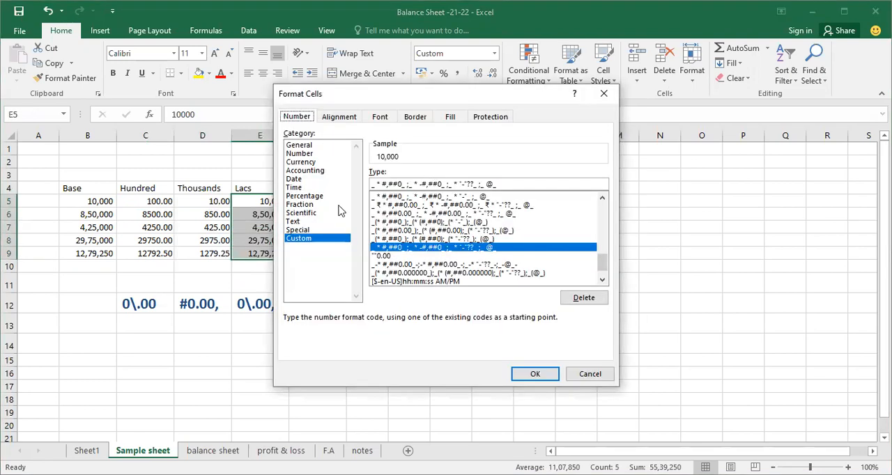
pyautogui.click(522, 187)
pyautogui.press('BackSpace')
pyautogui.press('BackSpace')
pyautogui.press('BackSpace')
pyautogui.press('BackSpace')
pyautogui.press('BackSpace')
pyautogui.press('BackSpace')
pyautogui.press('BackSpace')
pyautogui.press('BackSpace')
pyautogui.press('BackSpace')
pyautogui.press('BackSpace')
pyautogui.press('BackSpace')
pyautogui.press('BackSpace')
pyautogui.press('BackSpace')
pyautogui.press('BackSpace')
pyautogui.press('BackSpace')
pyautogui.press('BackSpace')
pyautogui.press('BackSpace')
pyautogui.press('BackSpace')
pyautogui.press('BackSpace')
pyautogui.press('BackSpace')
pyautogui.press('BackSpace')
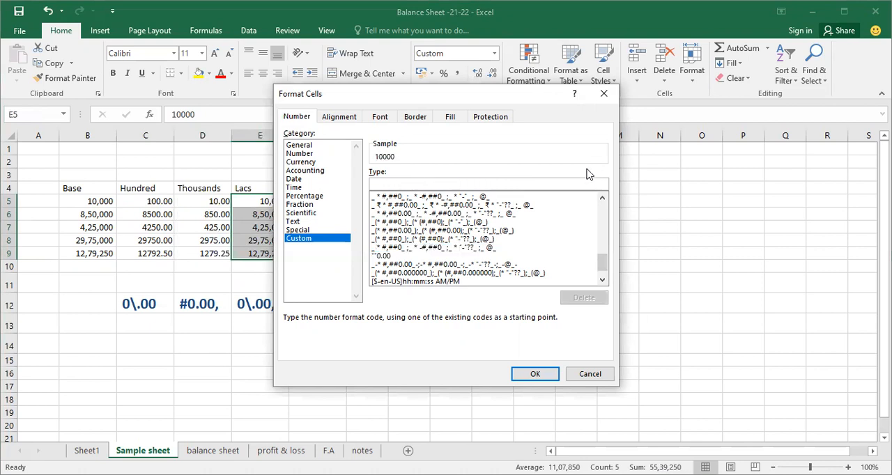
pyautogui.write('0\\.0')
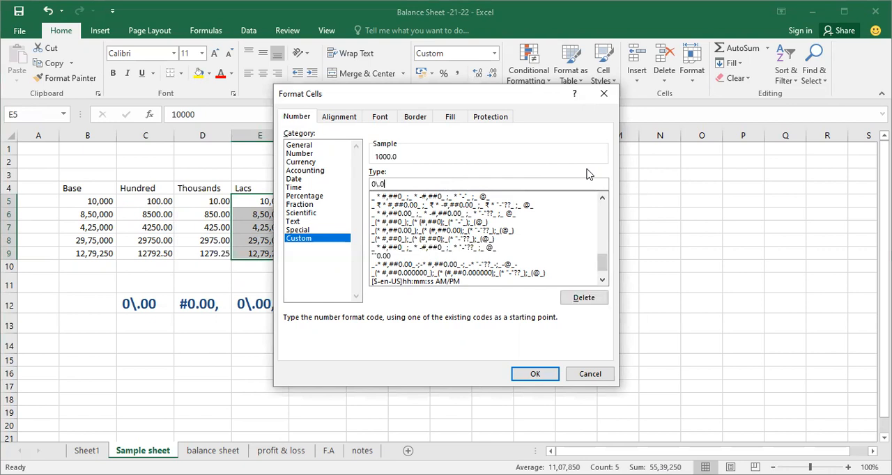
pyautogui.write('0,')
pyautogui.press('Return')
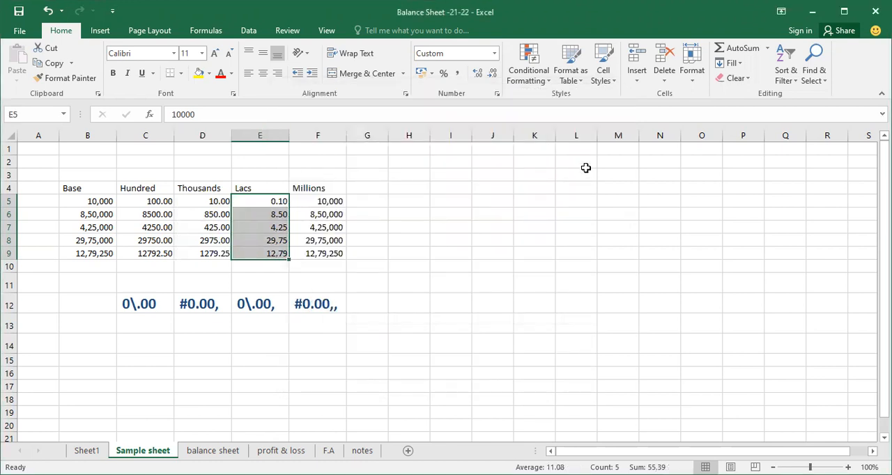
# Step: Compare the second and last reformatted Lacs values with their underlying numbers
pyautogui.click(272, 216)
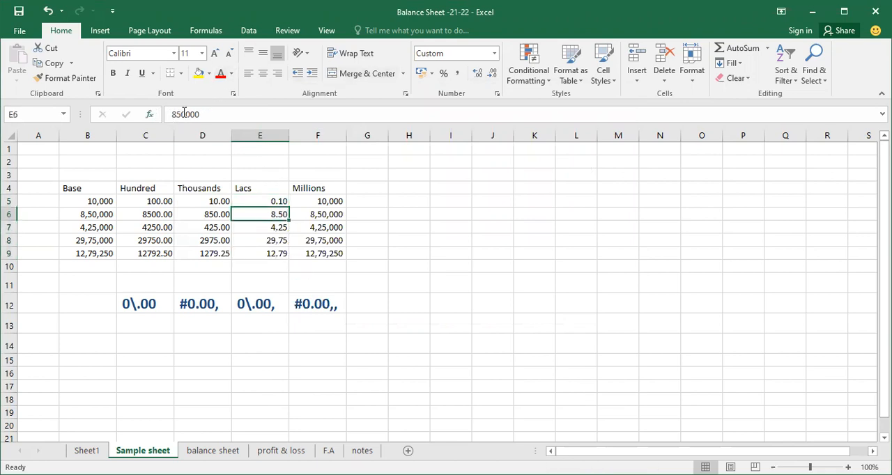
pyautogui.click(259, 251)
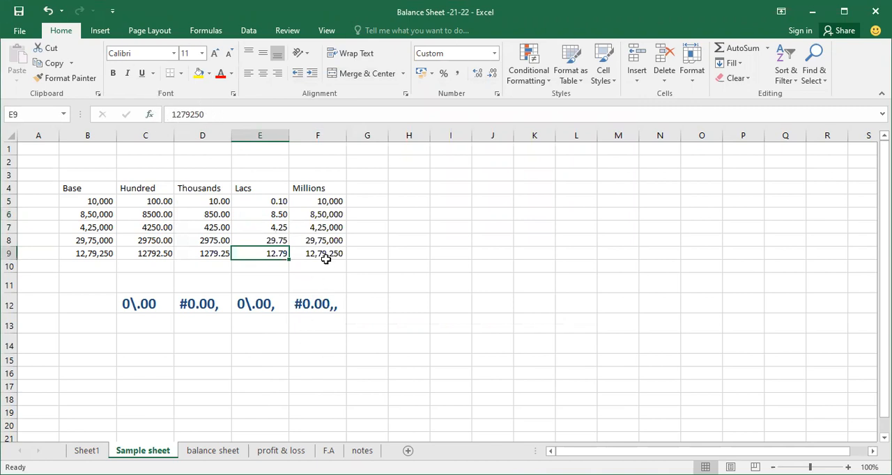
pyautogui.click(352, 237)
# Step: Apply the custom number format #0.00,, to the Millions values F5:F9 and highlight the format codes listed below the table
pyautogui.moveTo(327, 199); pyautogui.dragTo(331, 254)
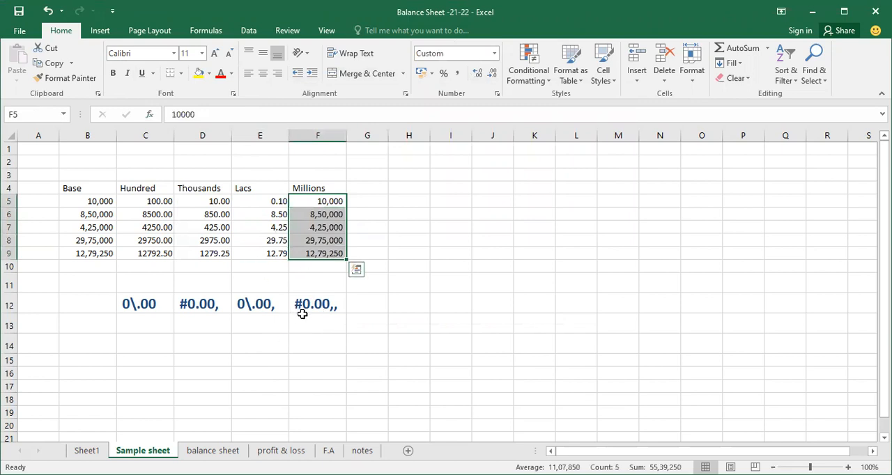
pyautogui.click(497, 93)
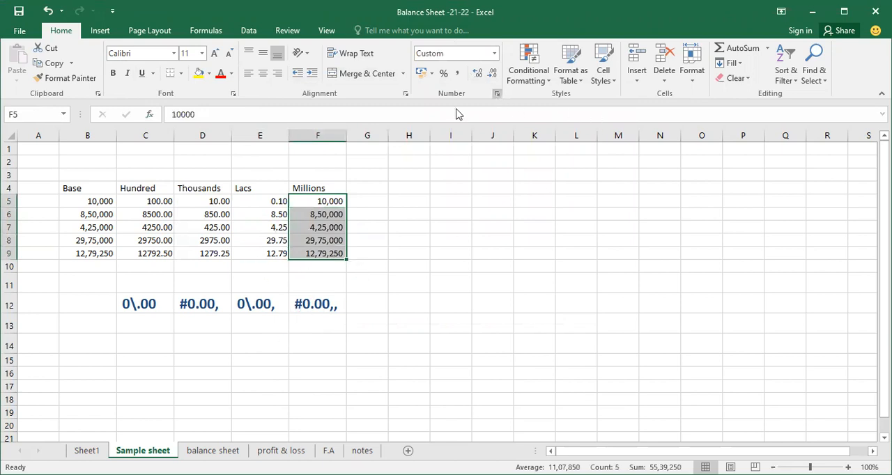
pyautogui.click(511, 184)
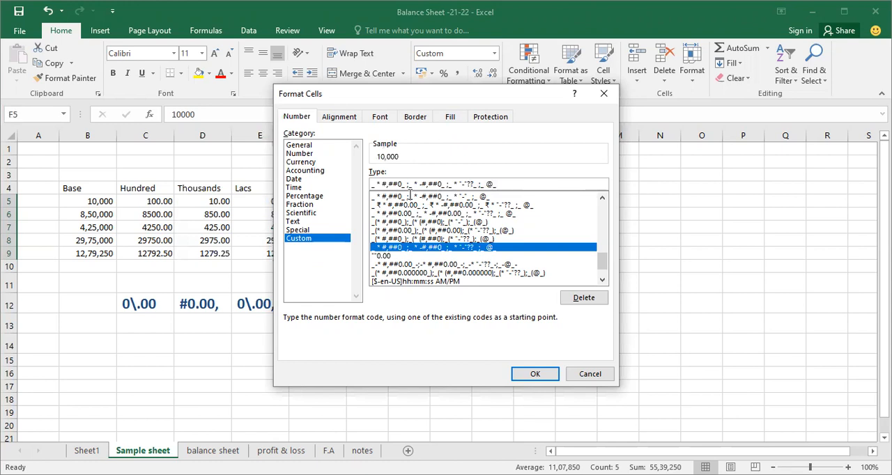
pyautogui.press('BackSpace')
pyautogui.press('BackSpace')
pyautogui.press('BackSpace')
pyautogui.press('BackSpace')
pyautogui.press('BackSpace')
pyautogui.press('BackSpace')
pyautogui.press('BackSpace')
pyautogui.press('BackSpace')
pyautogui.press('BackSpace')
pyautogui.press('BackSpace')
pyautogui.press('BackSpace')
pyautogui.press('BackSpace')
pyautogui.press('BackSpace')
pyautogui.press('BackSpace')
pyautogui.press('BackSpace')
pyautogui.press('BackSpace')
pyautogui.press('BackSpace')
pyautogui.press('BackSpace')
pyautogui.press('BackSpace')
pyautogui.press('BackSpace')
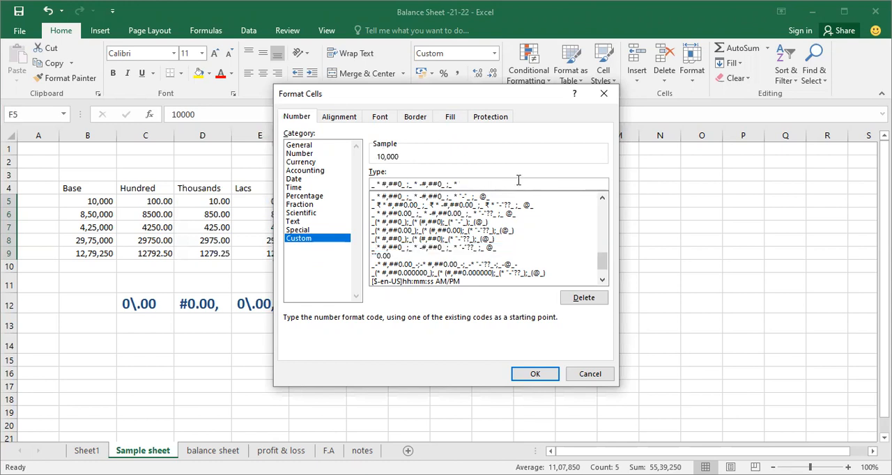
pyautogui.press('BackSpace')
pyautogui.press('BackSpace')
pyautogui.press('BackSpace')
pyautogui.press('BackSpace')
pyautogui.press('BackSpace')
pyautogui.press('BackSpace')
pyautogui.press('BackSpace')
pyautogui.press('BackSpace')
pyautogui.press('BackSpace')
pyautogui.press('BackSpace')
pyautogui.press('BackSpace')
pyautogui.press('BackSpace')
pyautogui.press('BackSpace')
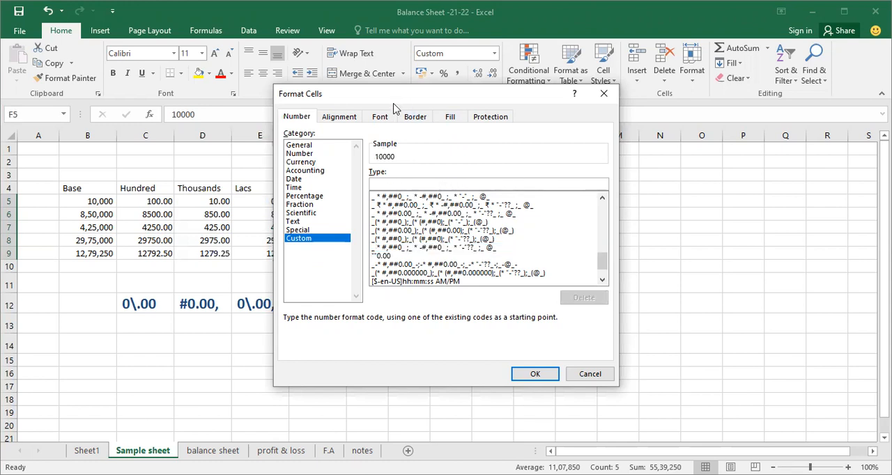
pyautogui.moveTo(413, 102); pyautogui.dragTo(560, 106)
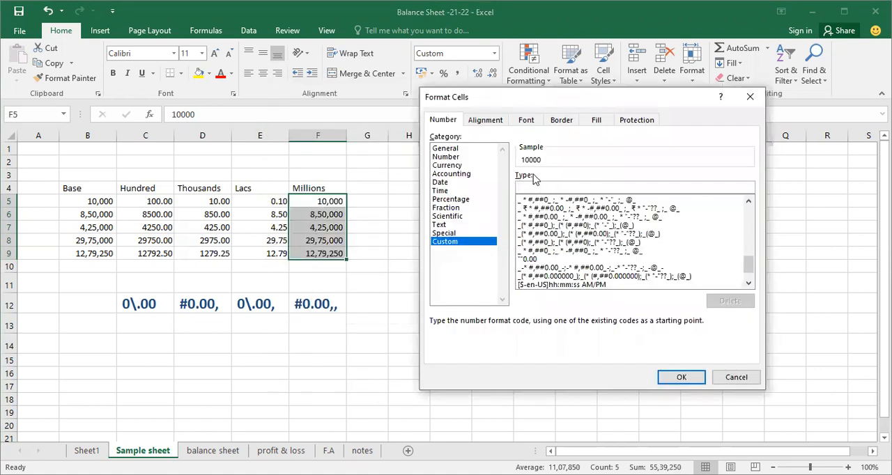
pyautogui.write('#')
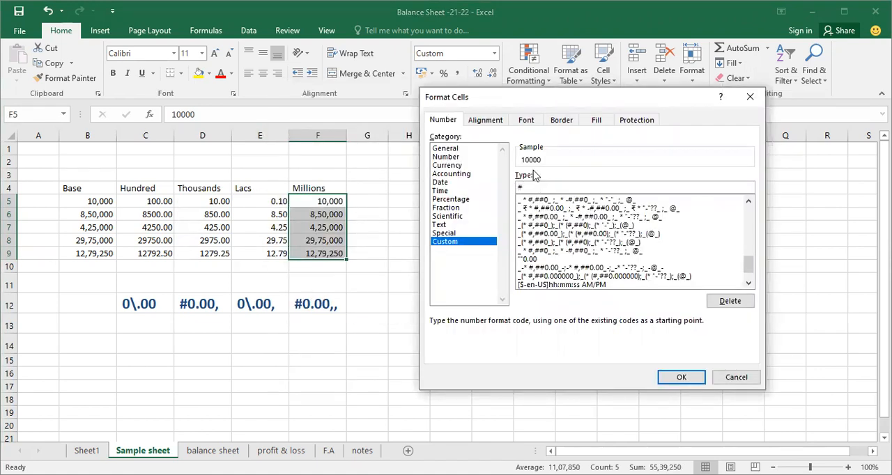
pyautogui.write('0.00,,')
pyautogui.press('Return')
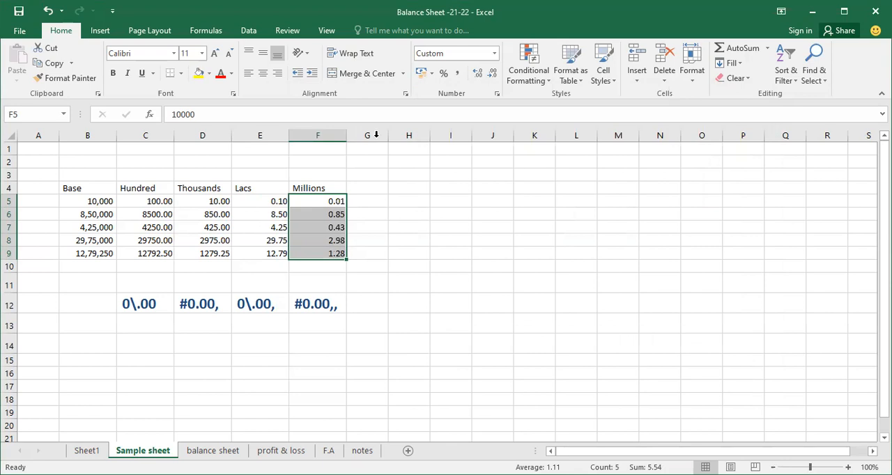
pyautogui.moveTo(145, 280); pyautogui.dragTo(351, 346)
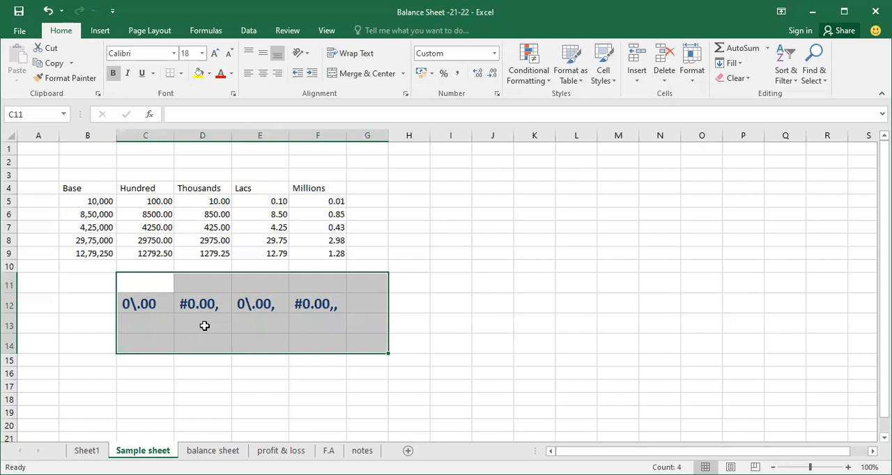
# Step: On the balance sheet, remove the /1000 division from the 2021-22 share capital and reserve and surplus formulas
pyautogui.click(212, 451)
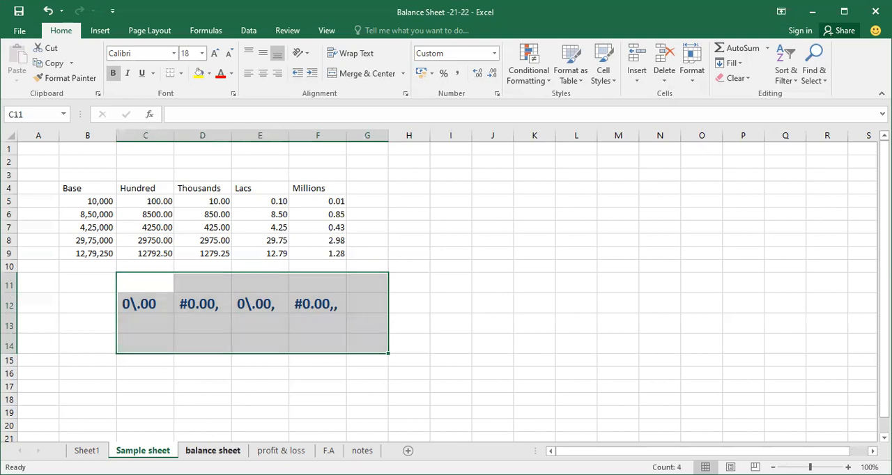
pyautogui.scroll(6, 283, 350)
pyautogui.moveTo(354, 255); pyautogui.dragTo(353, 370)
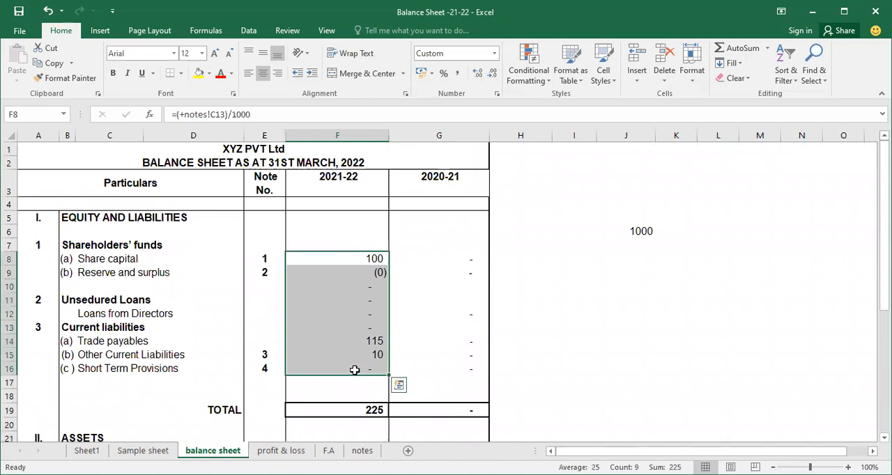
pyautogui.click(375, 258)
pyautogui.press('F2')
pyautogui.press('BackSpace')
pyautogui.press('BackSpace')
pyautogui.press('BackSpace')
pyautogui.press('BackSpace')
pyautogui.press('BackSpace')
pyautogui.press('Return')
pyautogui.press('F2')
pyautogui.press('BackSpace')
pyautogui.press('BackSpace')
pyautogui.press('BackSpace')
pyautogui.press('BackSpace')
pyautogui.press('BackSpace')
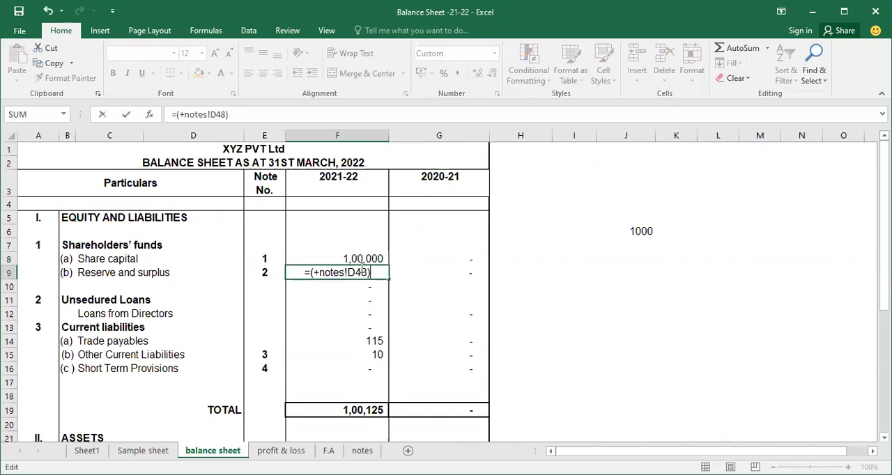
pyautogui.press('Return')
# Step: Remove the /1000 division from the 2021-22 trade payables and other current liabilities formulas in F14 and F15
pyautogui.press('Down')
pyautogui.press('Down')
pyautogui.press('Down')
pyautogui.press('Down')
pyautogui.press('F2')
pyautogui.press('BackSpace')
pyautogui.press('BackSpace')
pyautogui.press('BackSpace')
pyautogui.press('BackSpace')
pyautogui.press('BackSpace')
pyautogui.press('Return')
pyautogui.press('F2')
pyautogui.press('BackSpace')
pyautogui.press('BackSpace')
pyautogui.press('BackSpace')
pyautogui.press('BackSpace')
pyautogui.press('BackSpace')
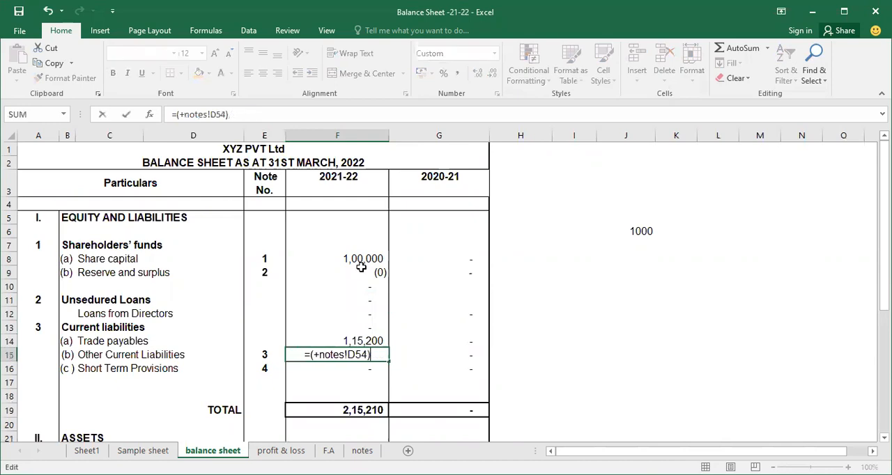
pyautogui.press('Return')
# Step: Review the assets section and clear the 1000 divisor from cell J6
pyautogui.scroll(-6, 329, 237)
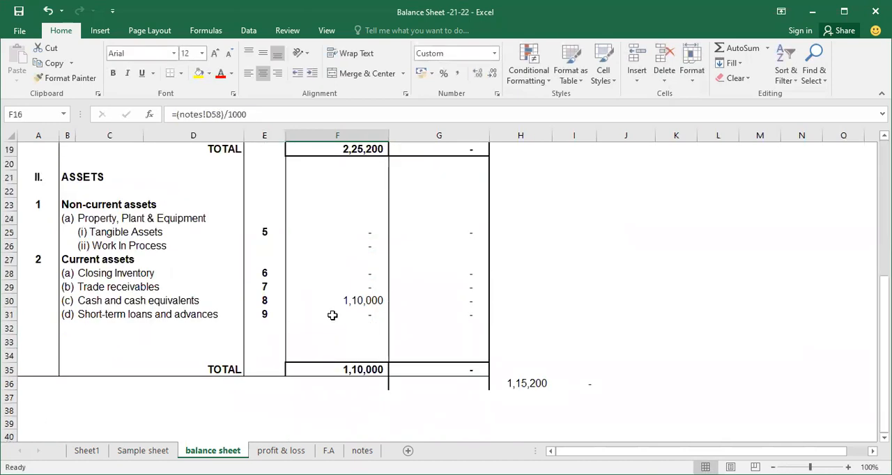
pyautogui.scroll(6, 333, 315)
pyautogui.scroll(-5, 333, 319)
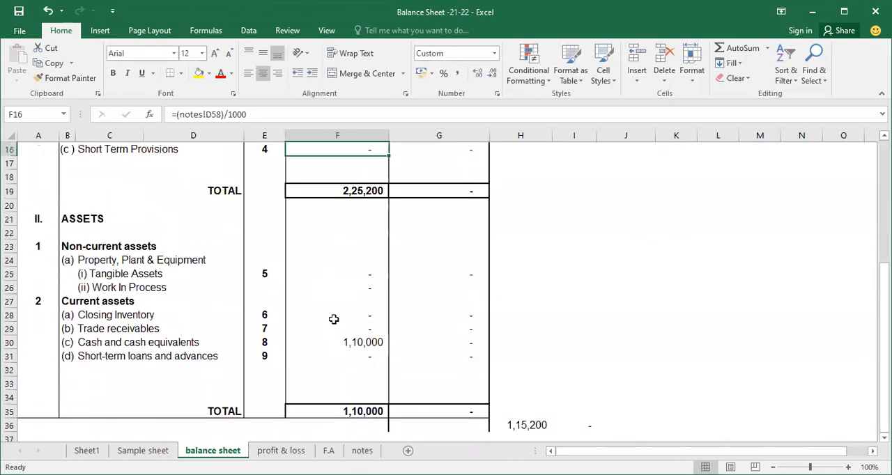
pyautogui.scroll(5, 334, 317)
pyautogui.click(618, 226)
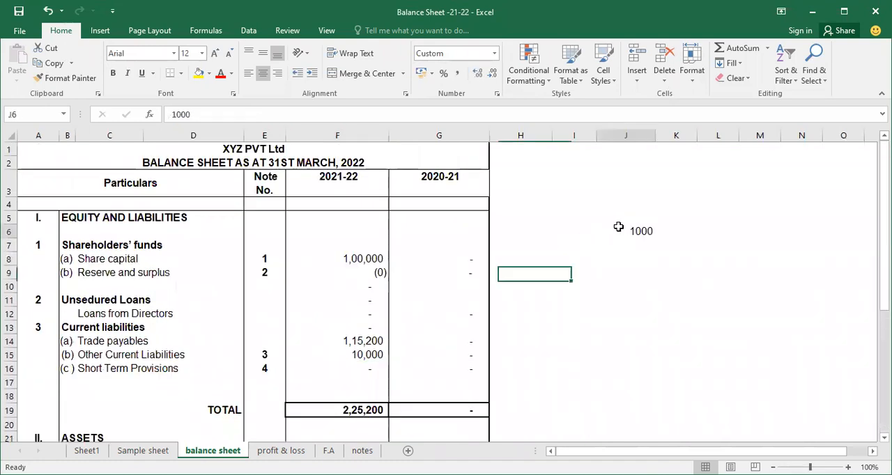
pyautogui.press('End')
pyautogui.press('End')
pyautogui.press('Delete')
# Step: Enter the label "Figures in Thousands" in cell J5 beside the balance sheet
pyautogui.press('Up')
pyautogui.press('Up')
pyautogui.press('Up')
pyautogui.press('Up')
pyautogui.press('Down')
pyautogui.press('Down')
pyautogui.press('Down')
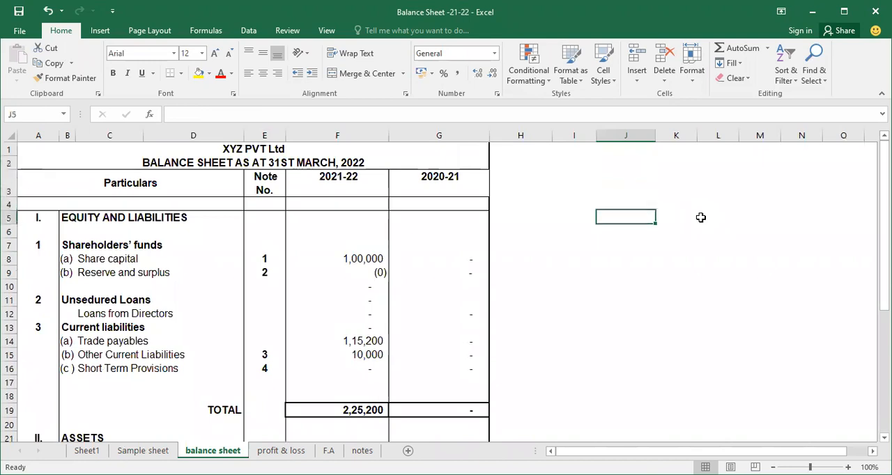
pyautogui.write('Fi')
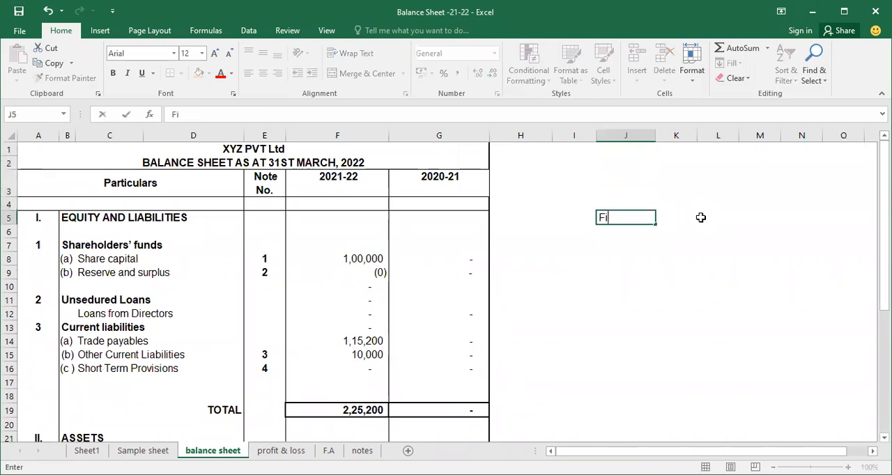
pyautogui.write('gures in ')
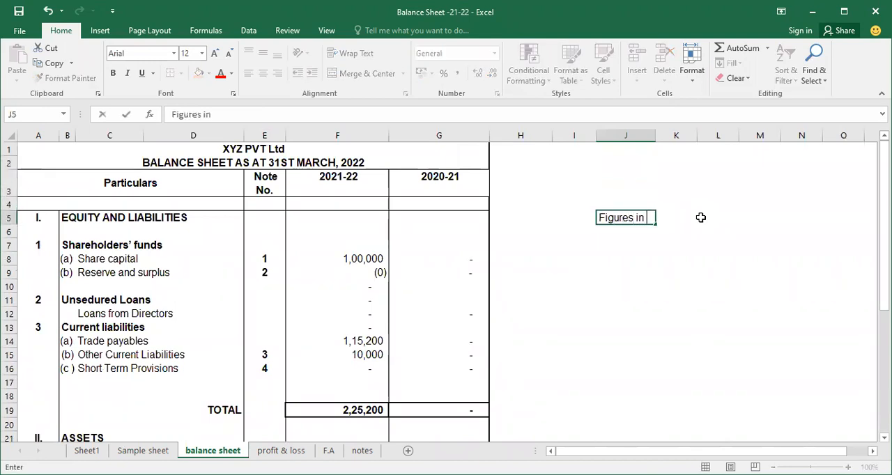
pyautogui.write('Thousands')
pyautogui.press('Return')
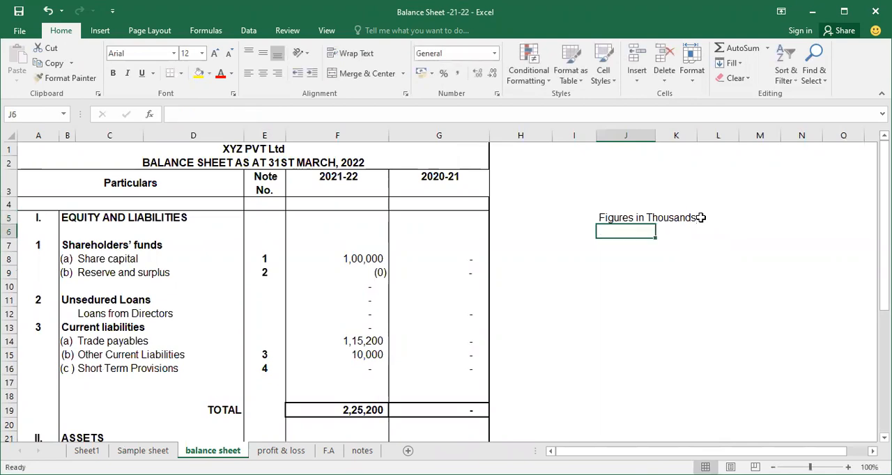
# Step: Look up the Thousands format code in D12 of the Sample sheet and return to the balance sheet
pyautogui.hotkey('ctrl', 'pageup')
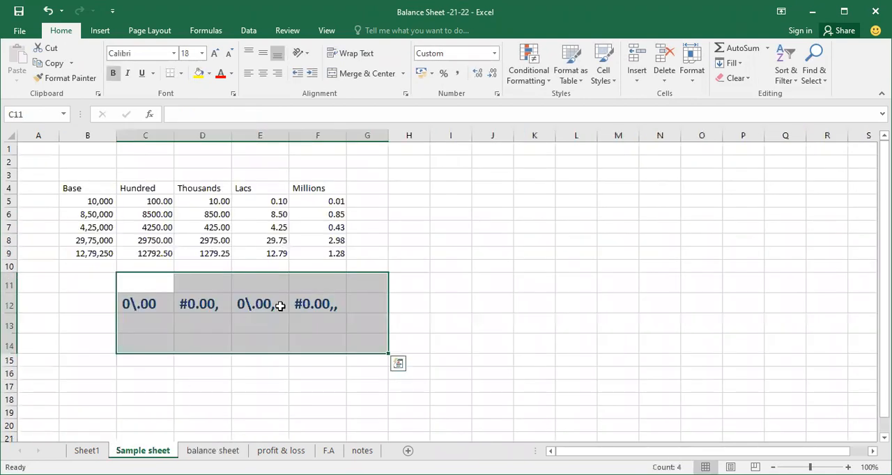
pyautogui.click(210, 303)
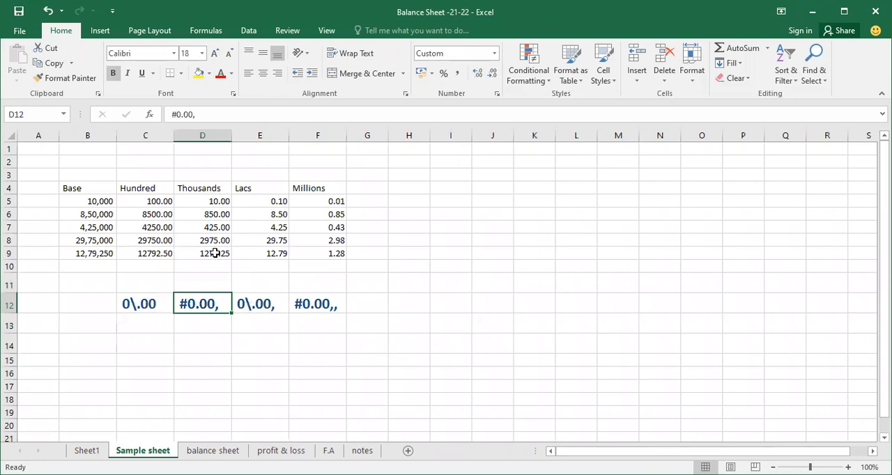
pyautogui.click(197, 451)
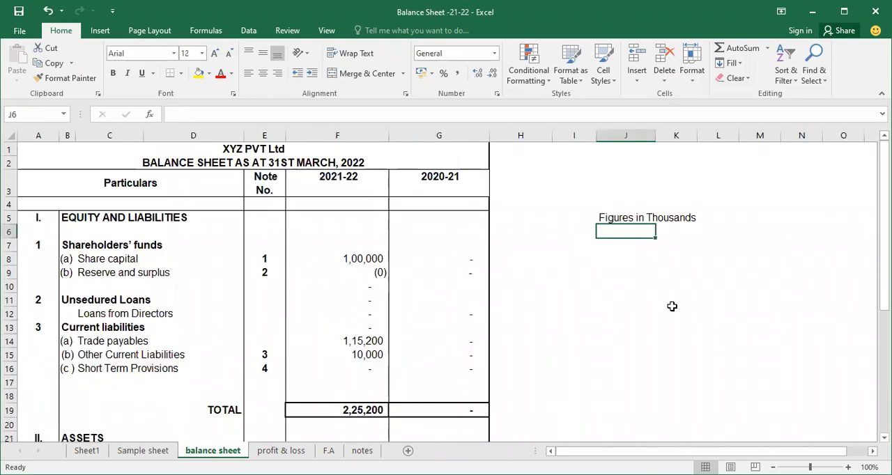
# Step: Enter Yes in cell L5 beside the Figures in Thousands label
pyautogui.click(729, 218)
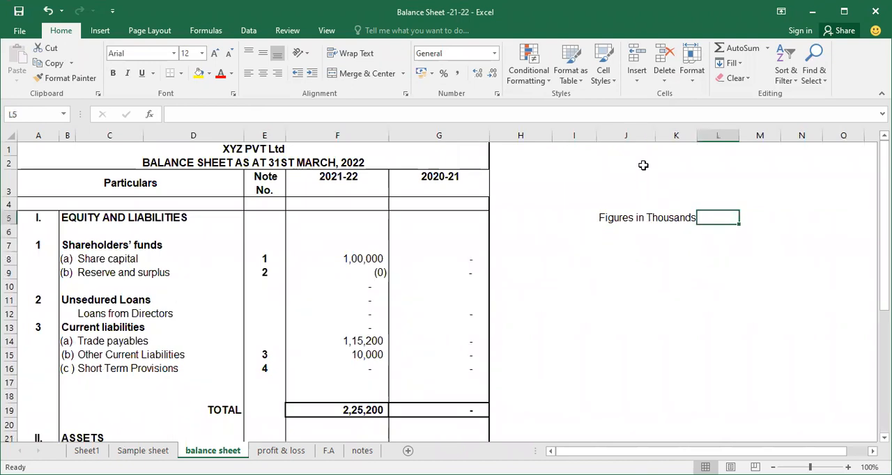
pyautogui.write('Yes')
pyautogui.press('Return')
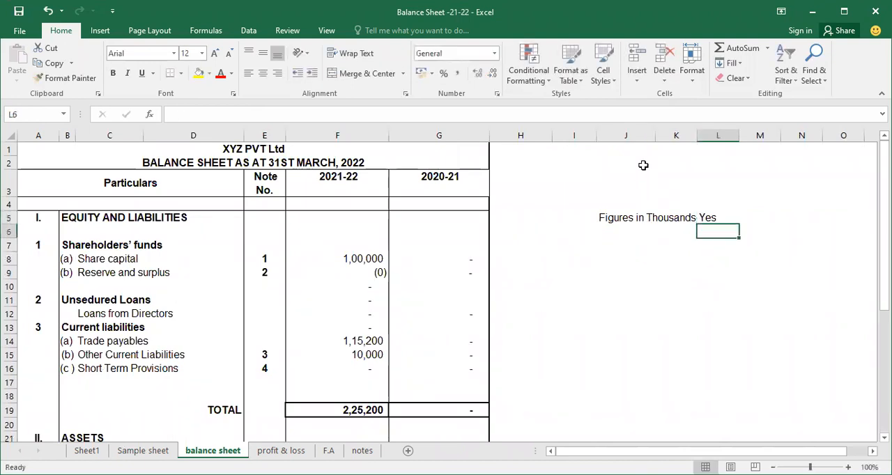
pyautogui.press('Up')
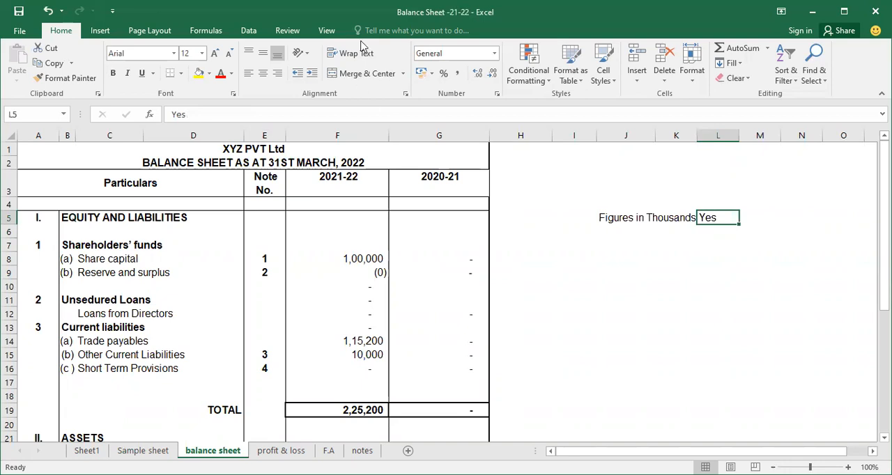
# Step: Examine the amounts in columns F and G from share capital down to the assets total
pyautogui.click(355, 259)
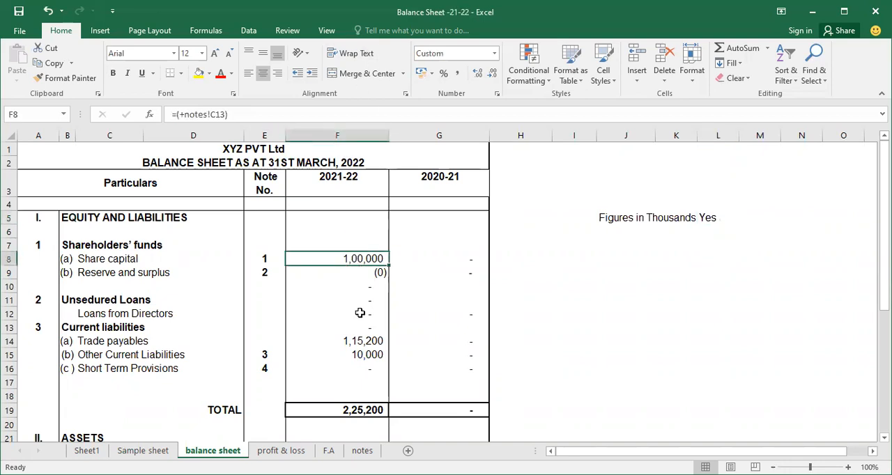
pyautogui.click(354, 368)
pyautogui.click(341, 284)
pyautogui.click(338, 272)
pyautogui.moveTo(385, 135); pyautogui.dragTo(436, 136)
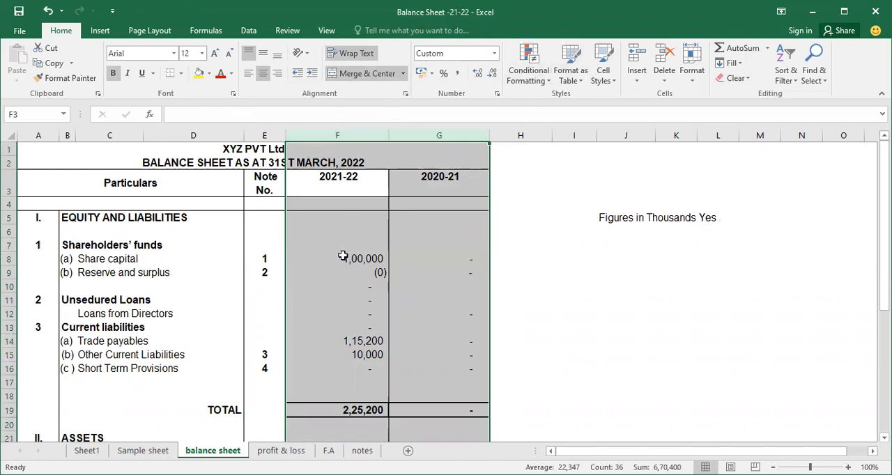
pyautogui.moveTo(347, 244); pyautogui.dragTo(428, 384)
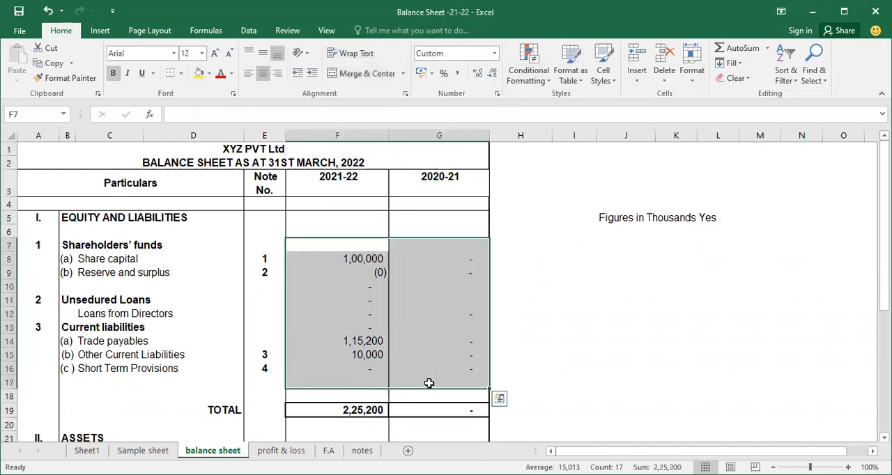
pyautogui.scroll(-2, 390, 352)
pyautogui.scroll(-6, 390, 354)
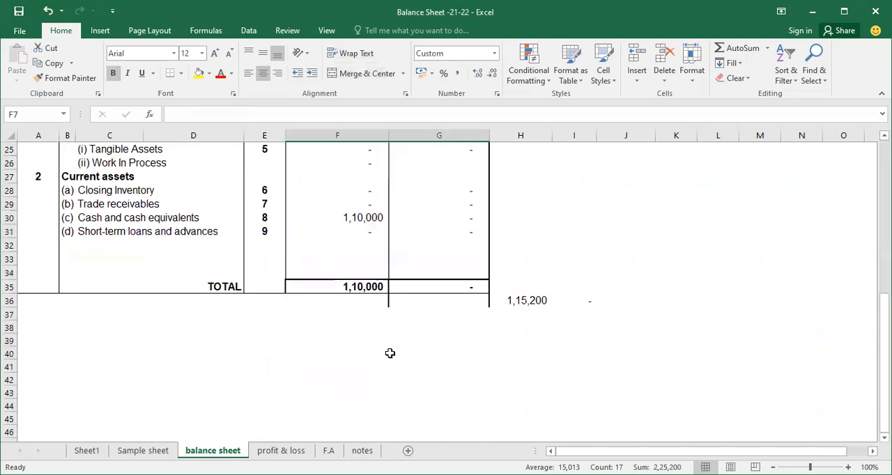
pyautogui.scroll(8, 389, 345)
# Step: Set up a formula-based conditional formatting rule for columns F and G with the condition =$L$5="yes"
pyautogui.moveTo(341, 135); pyautogui.dragTo(415, 141)
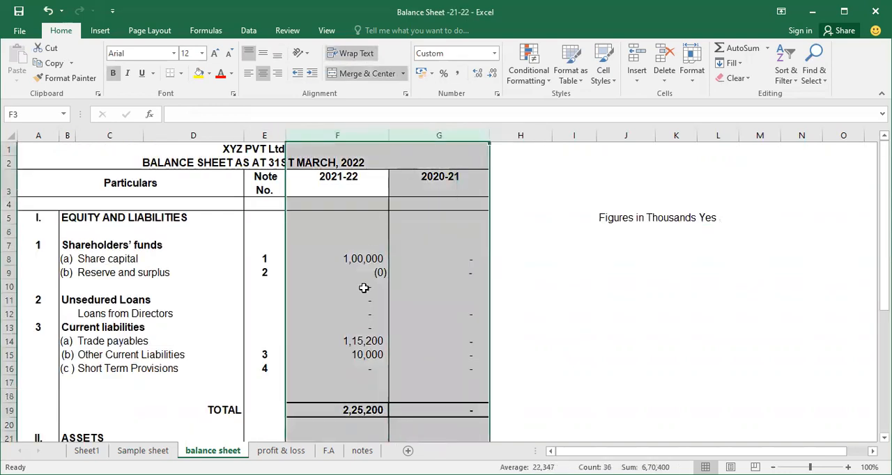
pyautogui.click(526, 78)
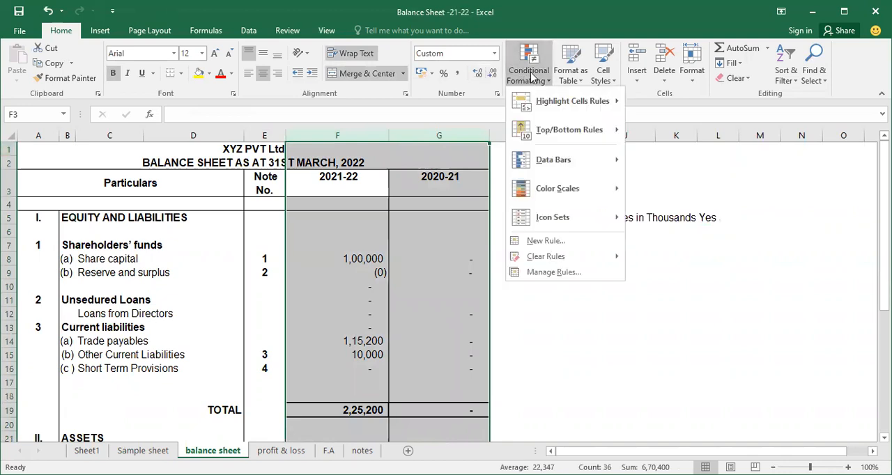
pyautogui.click(533, 240)
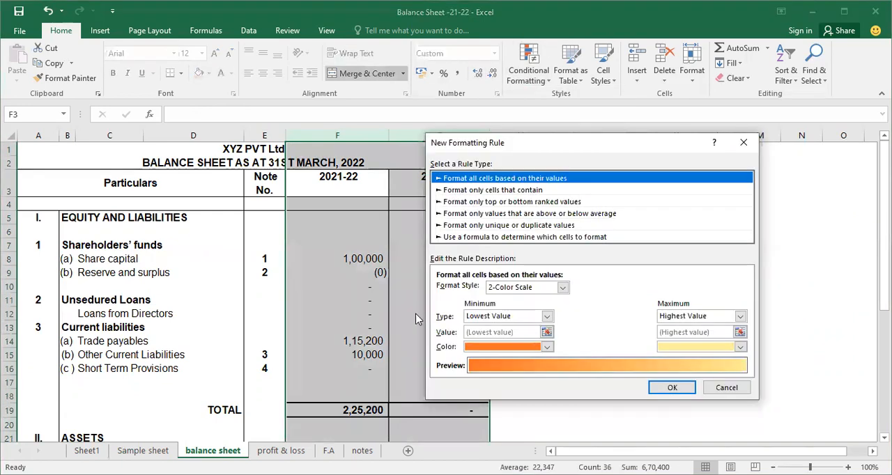
pyautogui.click(481, 237)
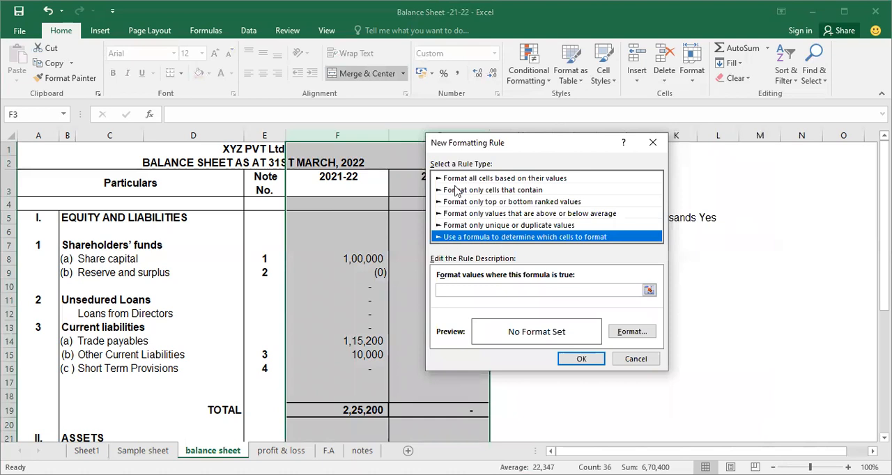
pyautogui.click(466, 291)
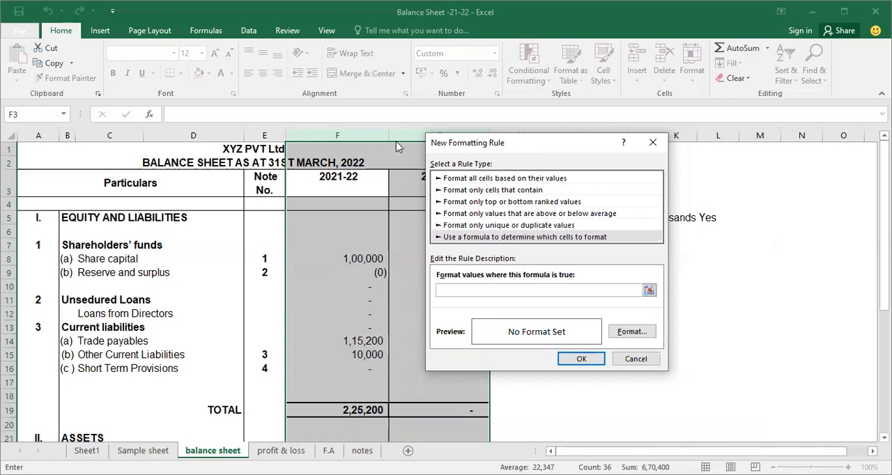
pyautogui.moveTo(454, 143); pyautogui.dragTo(336, 142)
pyautogui.click(707, 217)
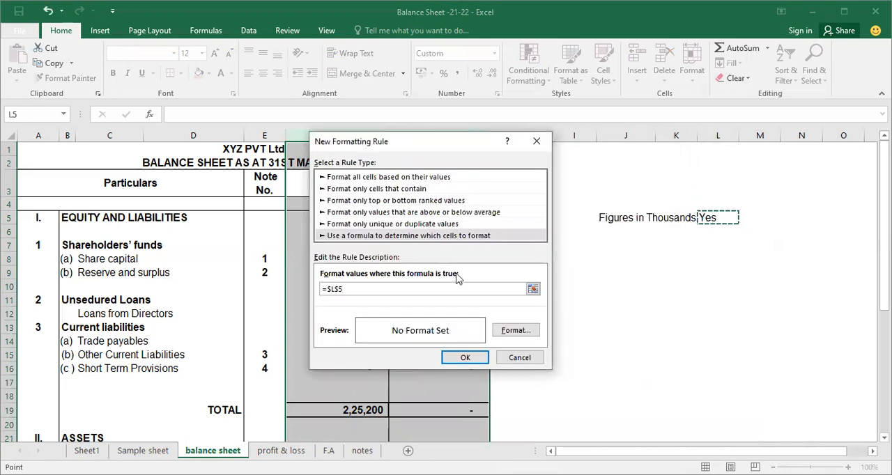
pyautogui.write('=')
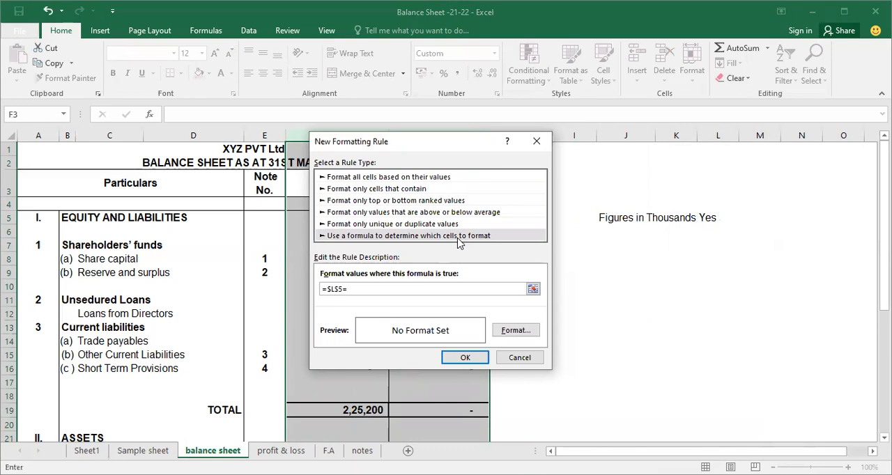
pyautogui.write('"yes"')
# Step: Give the rule the custom number format #0.00, for thousands and apply it to columns F and G
pyautogui.click(504, 335)
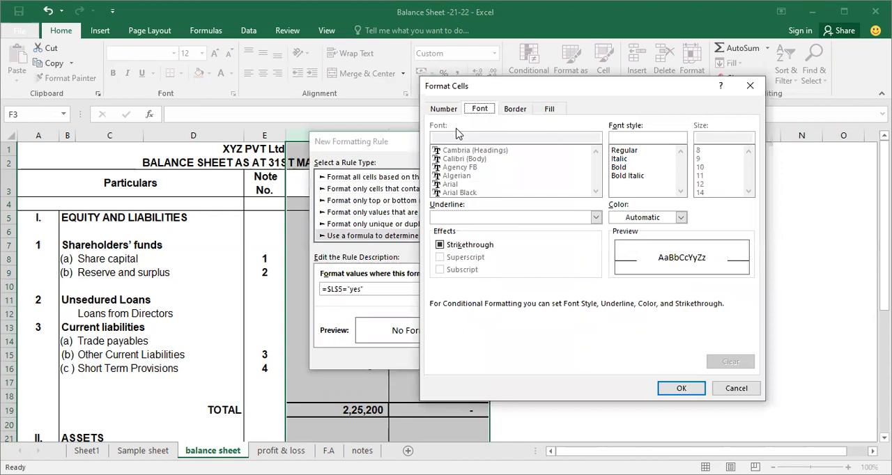
pyautogui.click(445, 110)
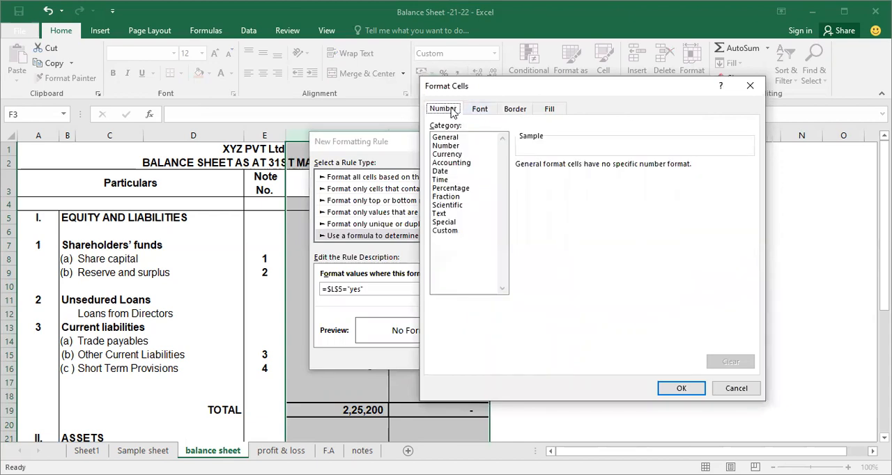
pyautogui.click(460, 232)
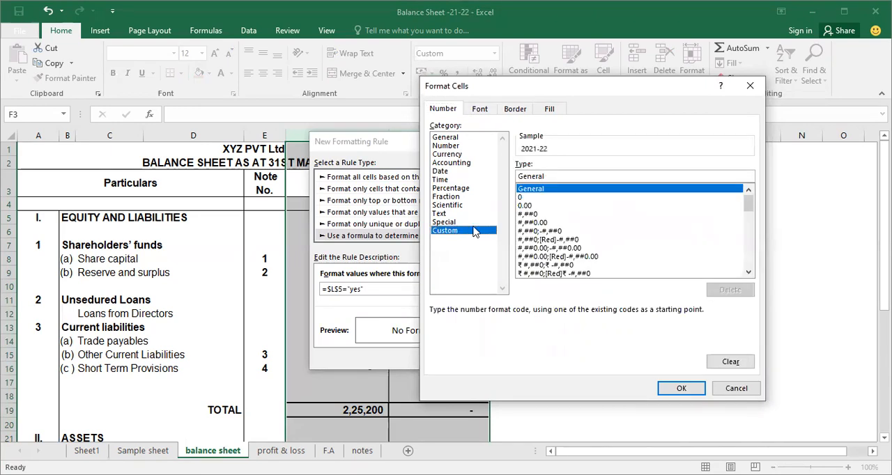
pyautogui.click(583, 176)
pyautogui.press('BackSpace')
pyautogui.press('BackSpace')
pyautogui.press('BackSpace')
pyautogui.press('BackSpace')
pyautogui.press('BackSpace')
pyautogui.press('BackSpace')
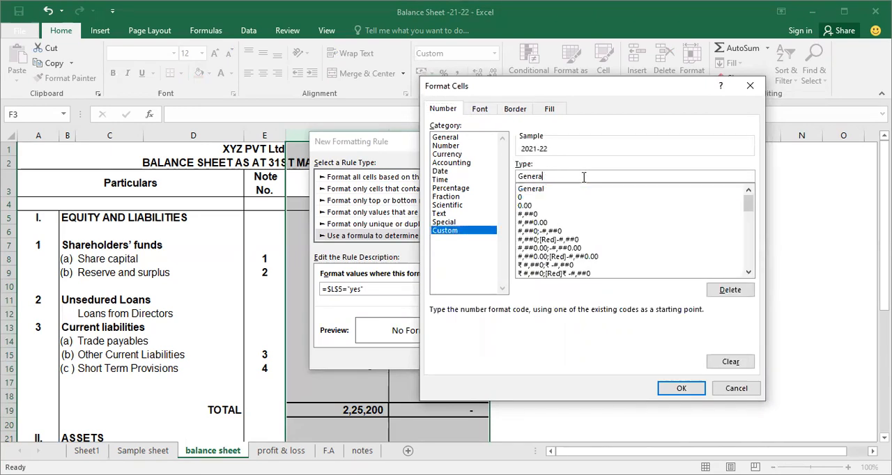
pyautogui.press('BackSpace')
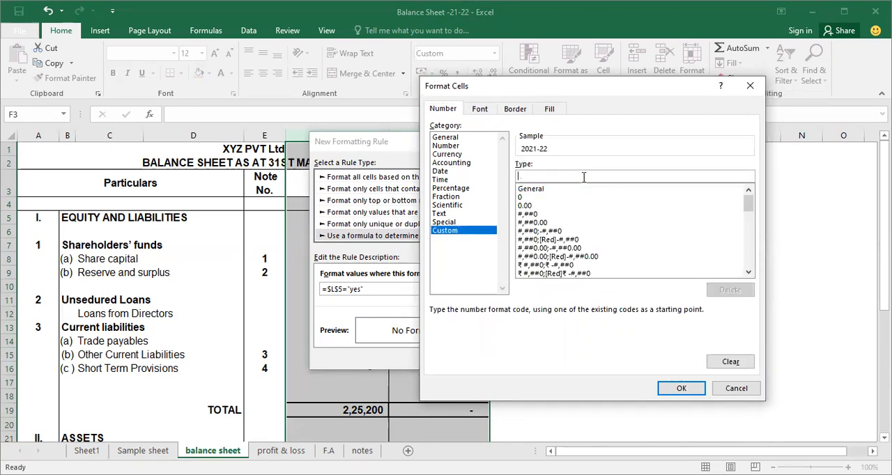
pyautogui.write('#')
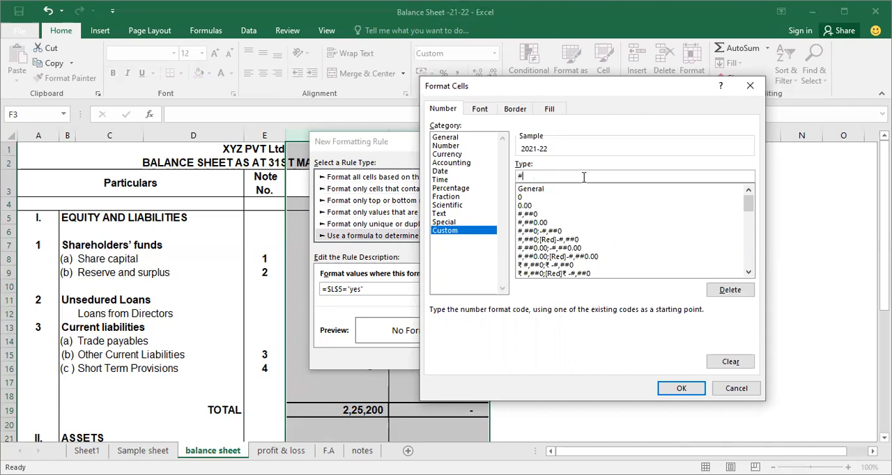
pyautogui.write('0,00,')
pyautogui.click(681, 389)
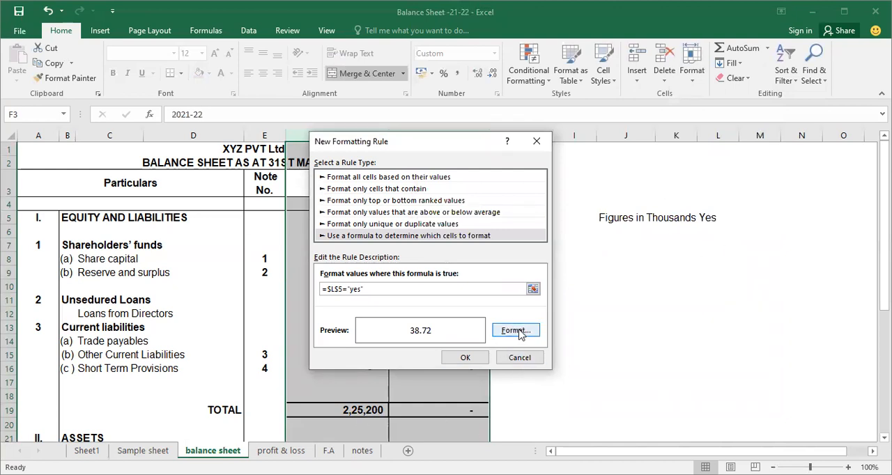
pyautogui.click(469, 358)
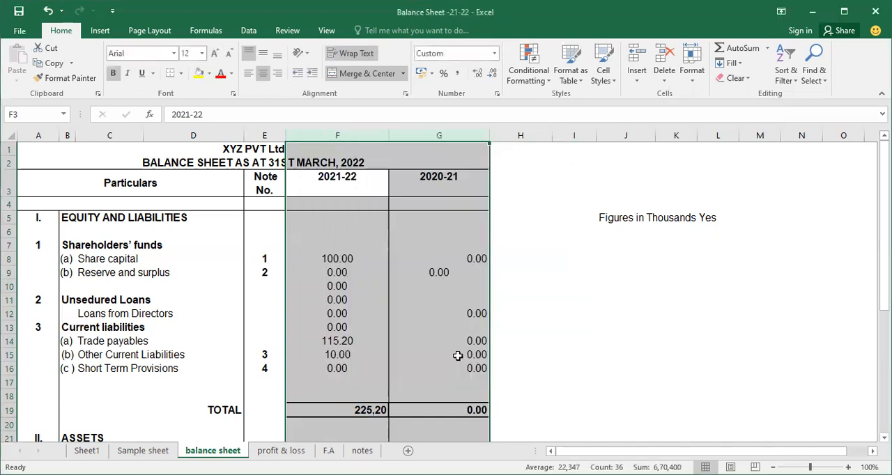
# Step: Right-align the contents of columns F and G on the balance sheet
pyautogui.click(348, 259)
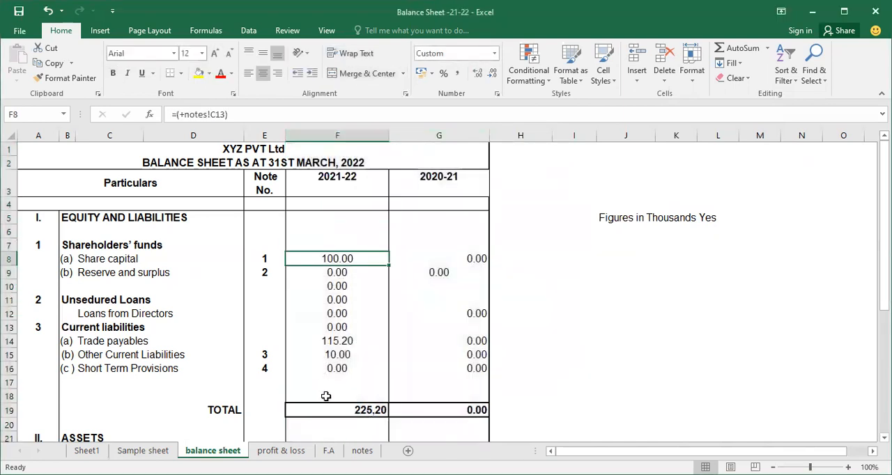
pyautogui.moveTo(359, 135); pyautogui.dragTo(420, 137)
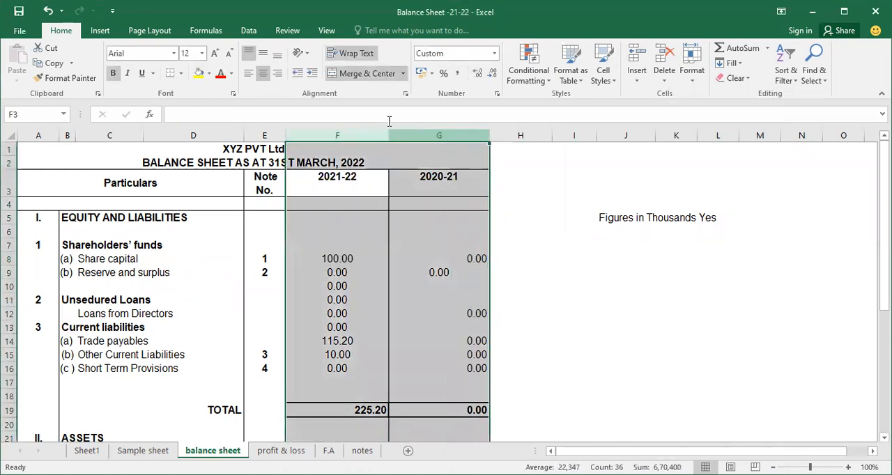
pyautogui.click(277, 73)
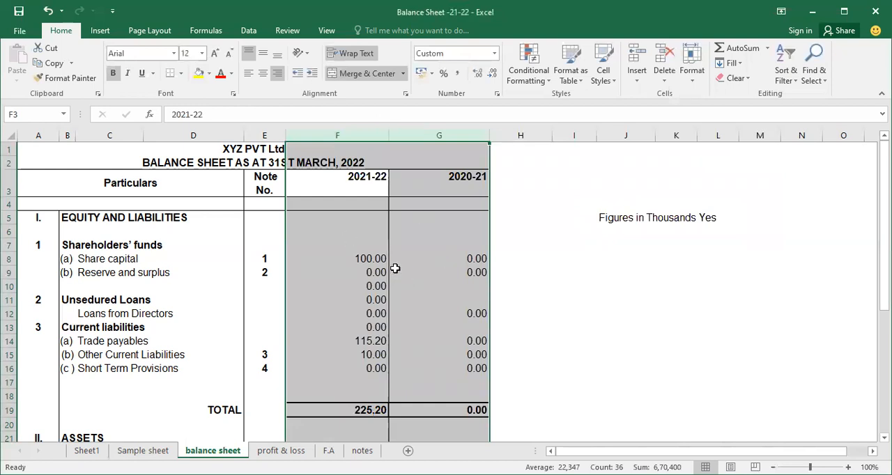
# Step: Check the reformatted amounts in the liabilities and assets sections of the balance sheet
pyautogui.click(354, 274)
pyautogui.scroll(-1, 368, 369)
pyautogui.scroll(1, 367, 361)
pyautogui.scroll(-6, 359, 304)
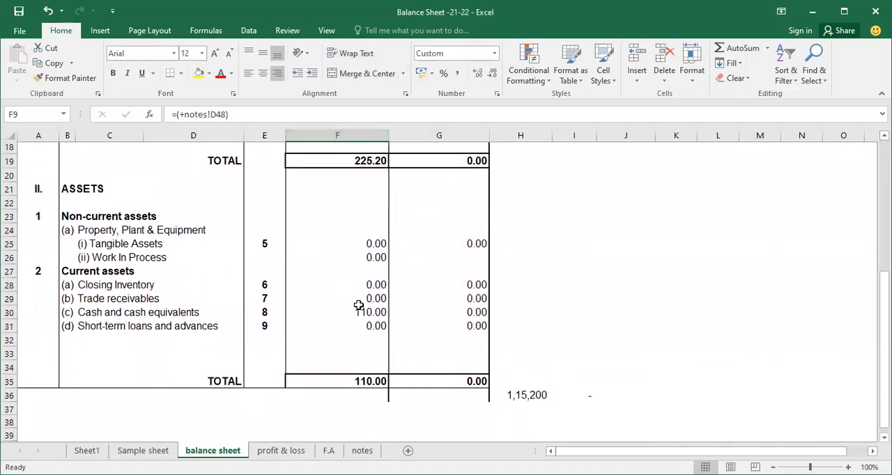
pyautogui.scroll(6, 359, 303)
pyautogui.click(369, 316)
pyautogui.click(368, 341)
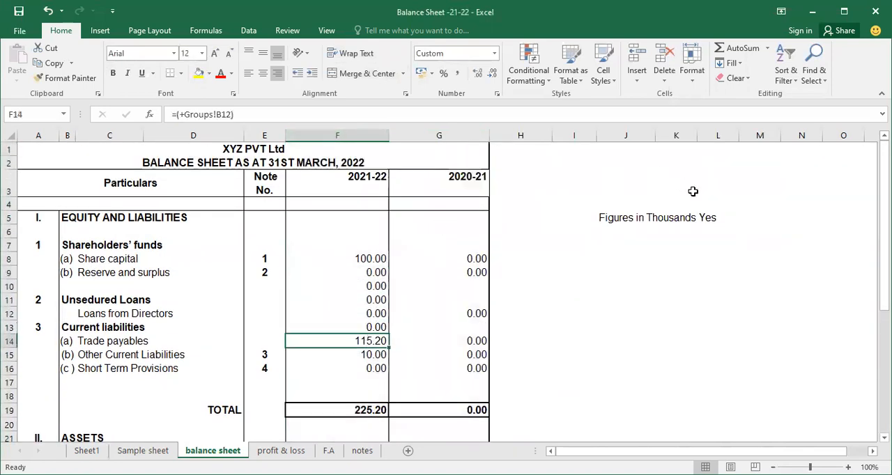
# Step: Test the Figures in Thousands switch by clearing L5 and entering yes again
pyautogui.click(706, 218)
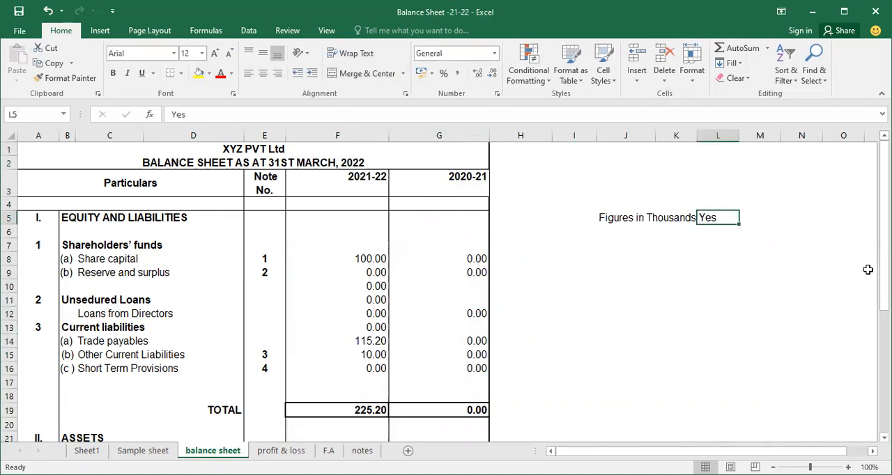
pyautogui.press('Delete')
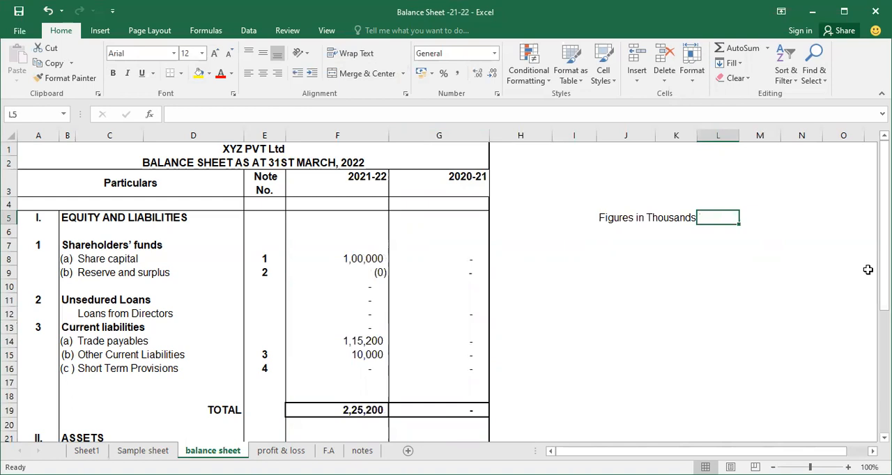
pyautogui.write('yes')
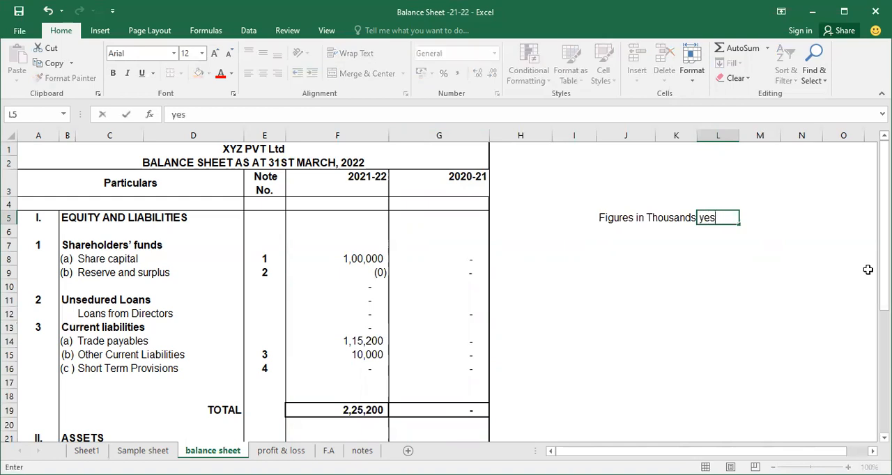
pyautogui.press('Return')
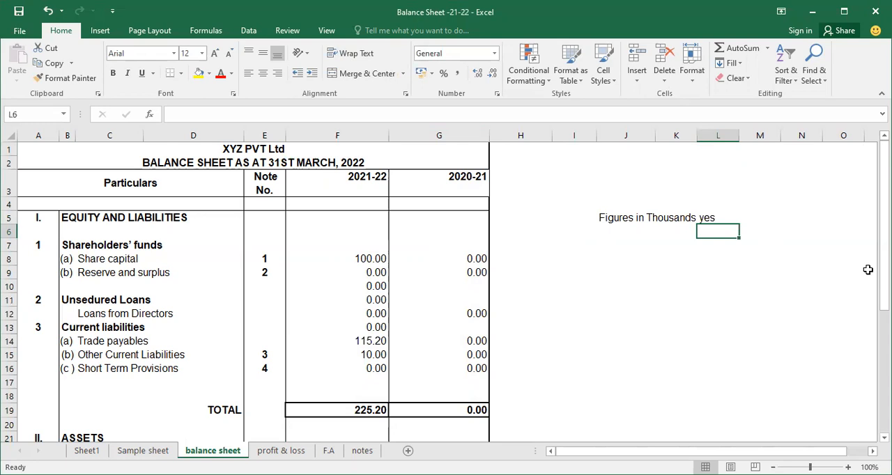
# Step: Test the switch in L5 by changing it to no and back to yes
pyautogui.press('Up')
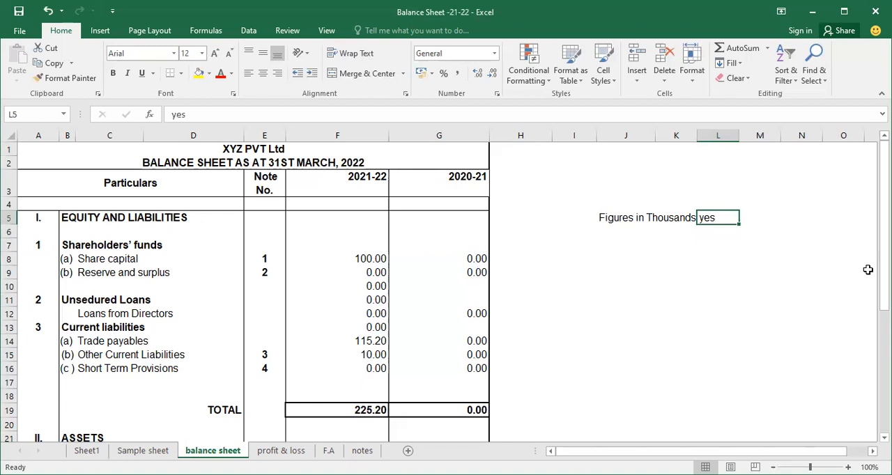
pyautogui.write('no')
pyautogui.press('Return')
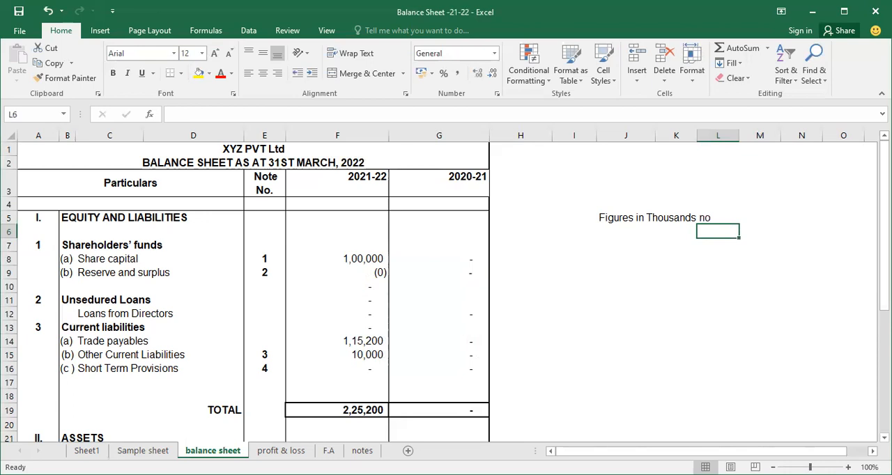
pyautogui.press('Up')
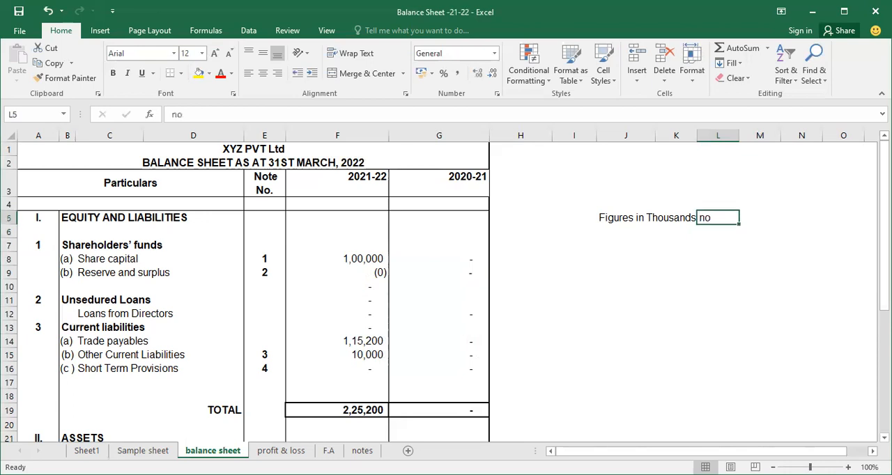
pyautogui.write('yes')
pyautogui.press('Return')
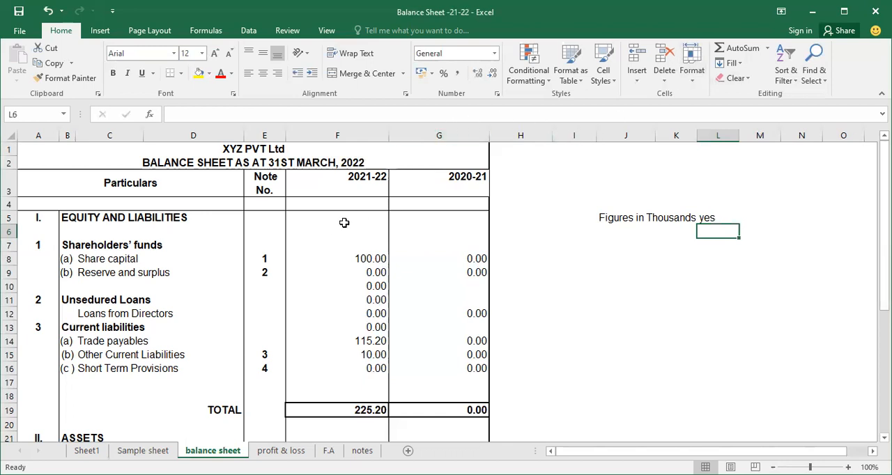
# Step: Apply Comma Style to columns F and G and decrease their decimal places by one
pyautogui.moveTo(353, 133)
pyautogui.mouseDown()
pyautogui.moveTo(416, 150)
pyautogui.moveTo(443, 97)
pyautogui.mouseUp()
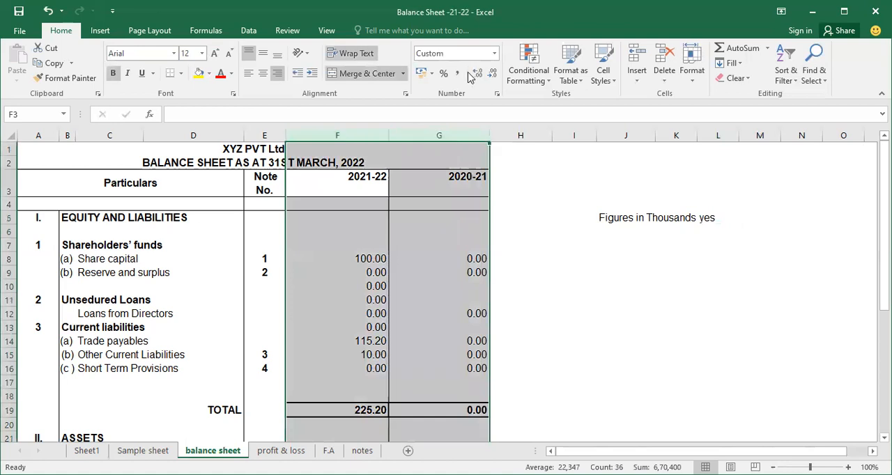
pyautogui.click(457, 73)
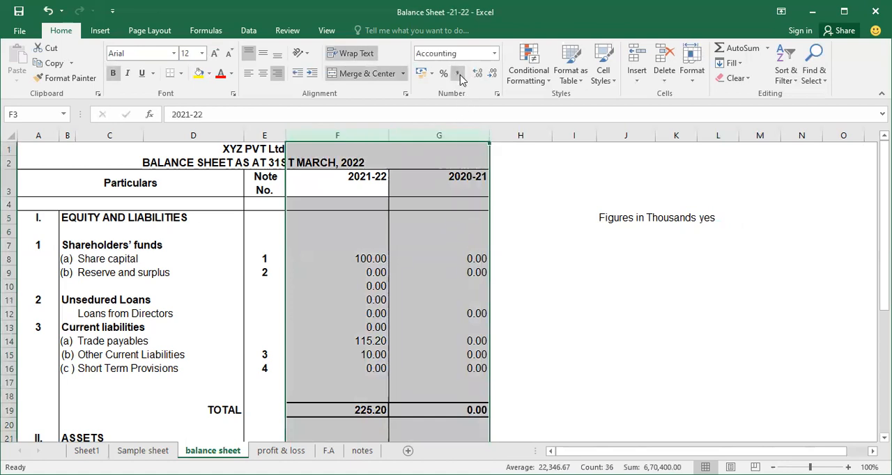
pyautogui.click(492, 74)
pyautogui.click(381, 313)
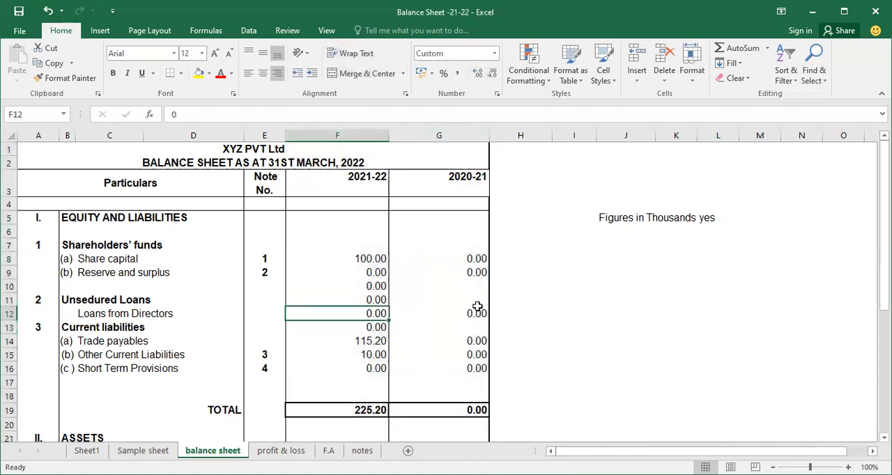